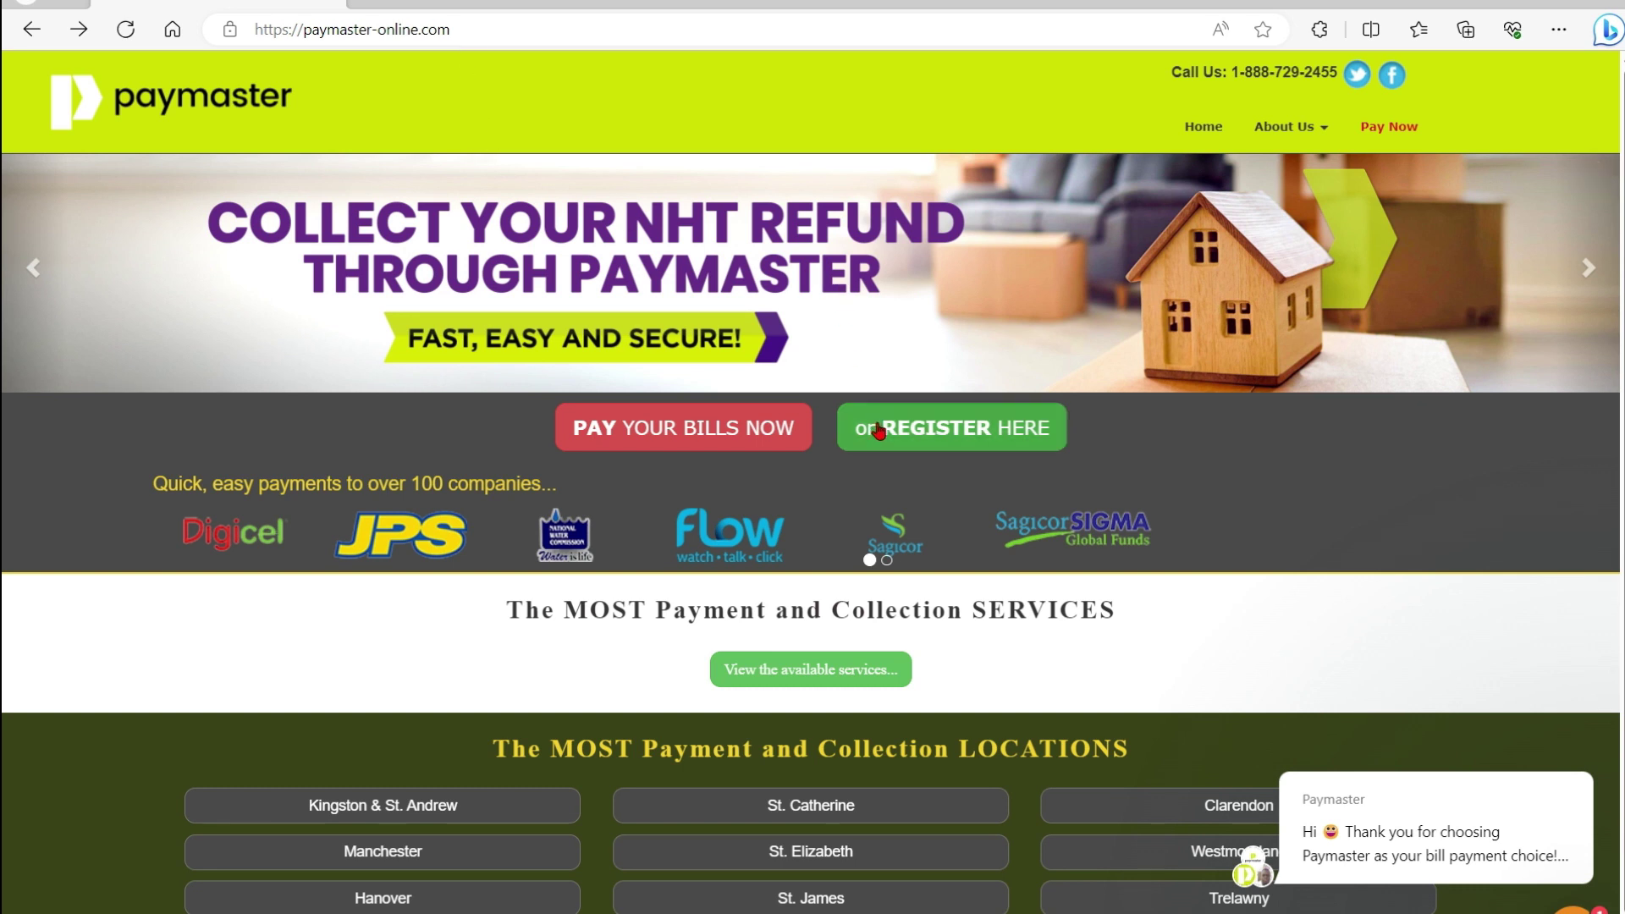
Register a new Paymaster account through Sign Up with autofilled details and open the Add a Bill form
click(901, 442)
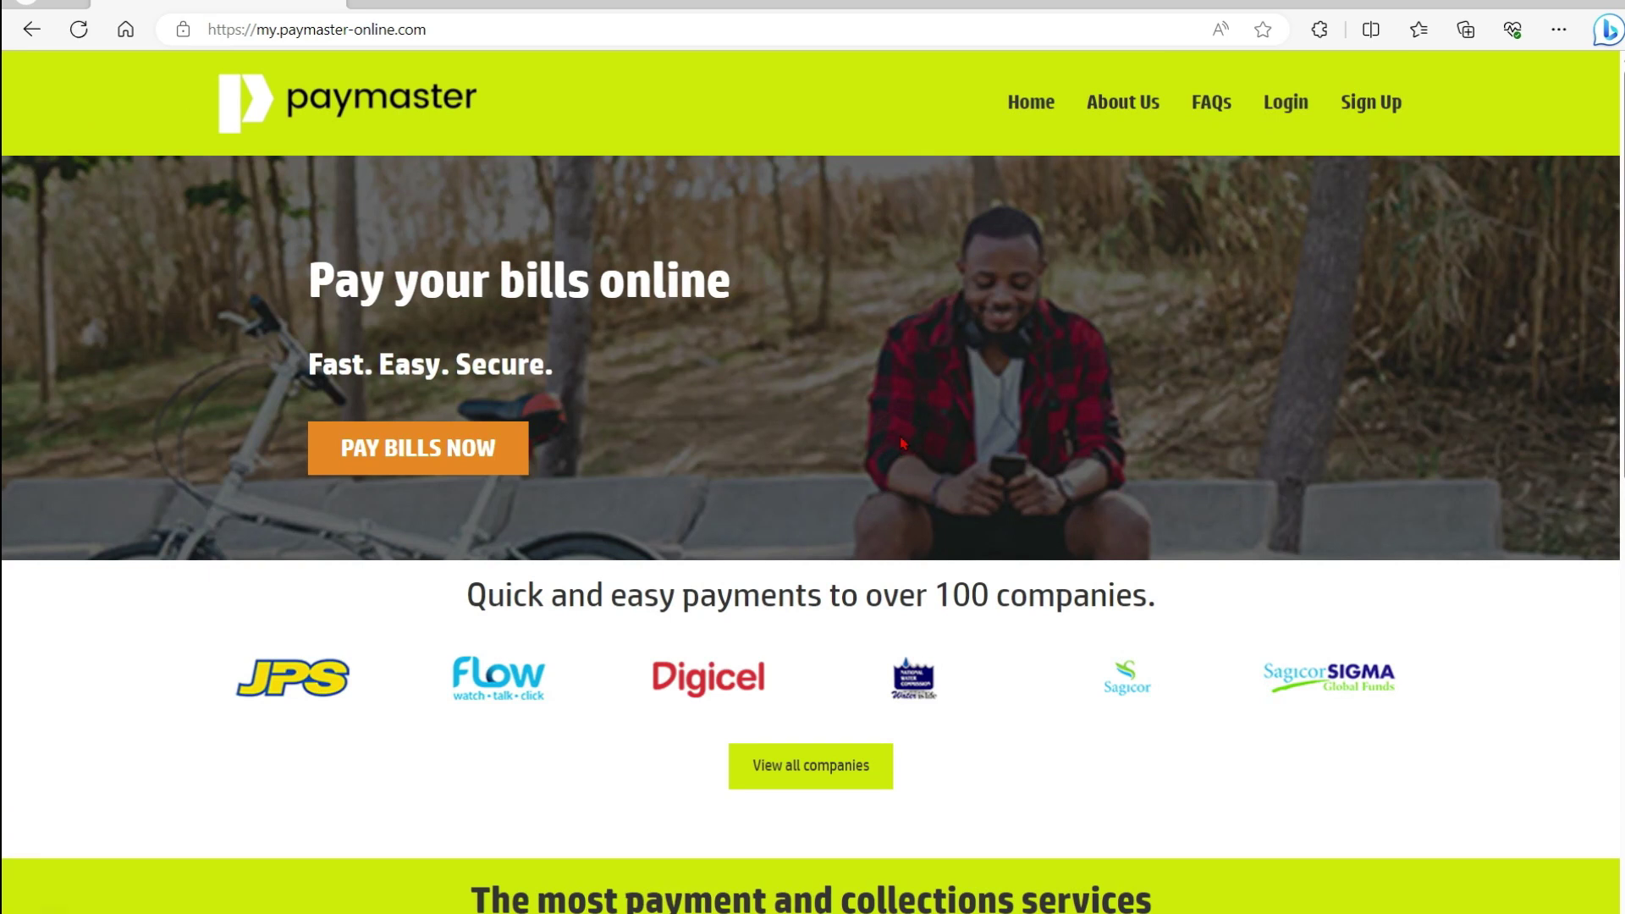
click(1372, 102)
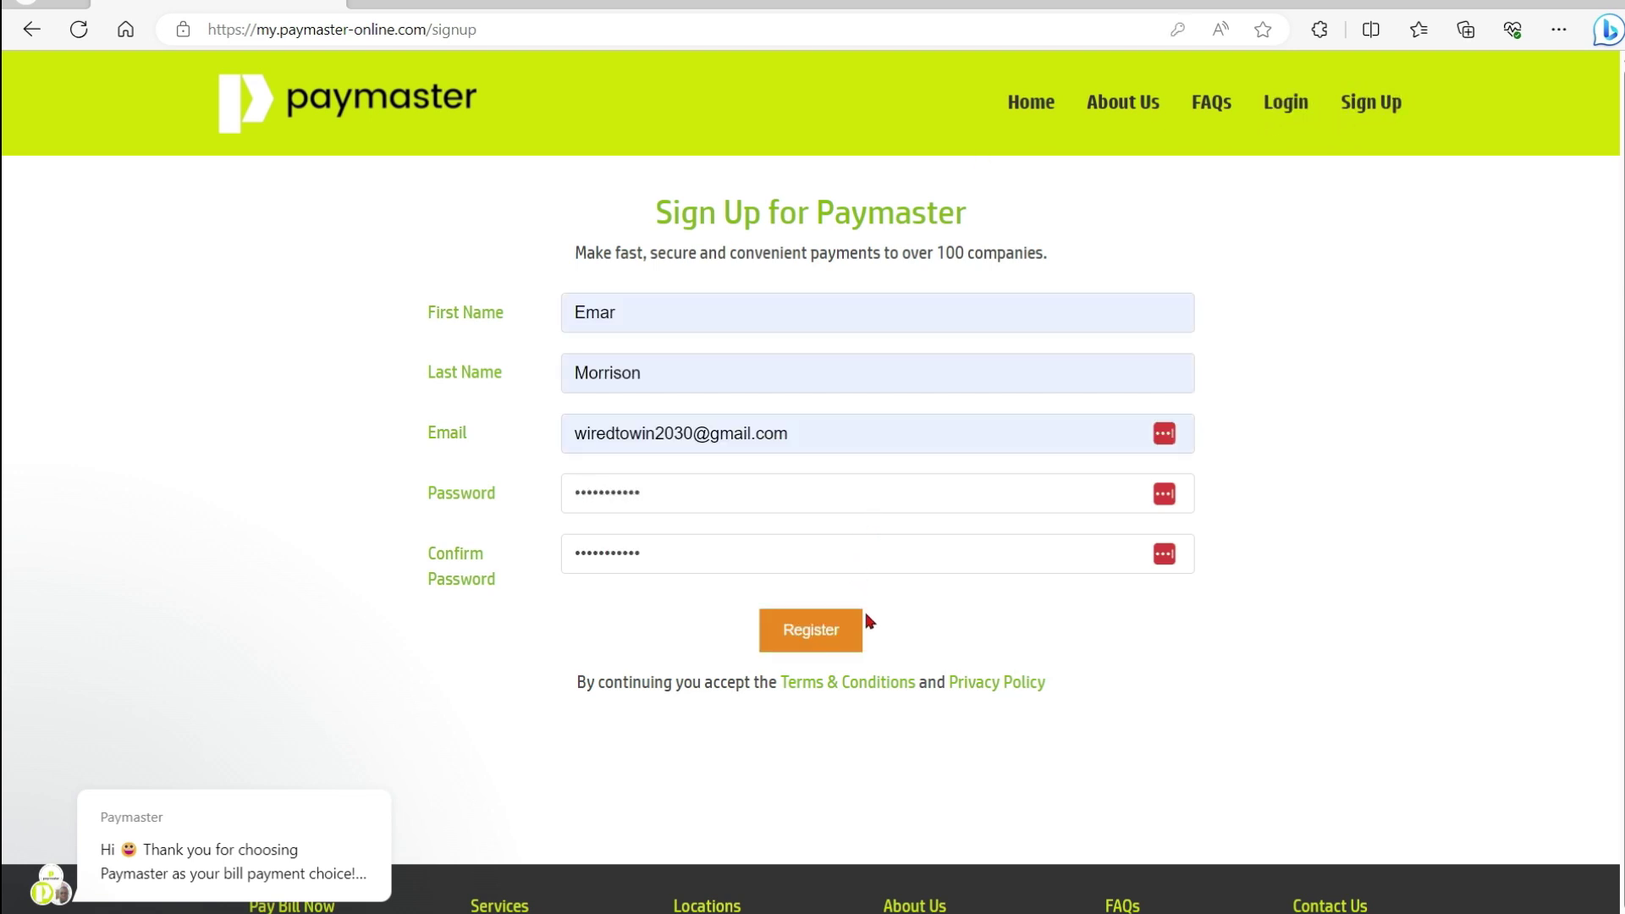
click(813, 629)
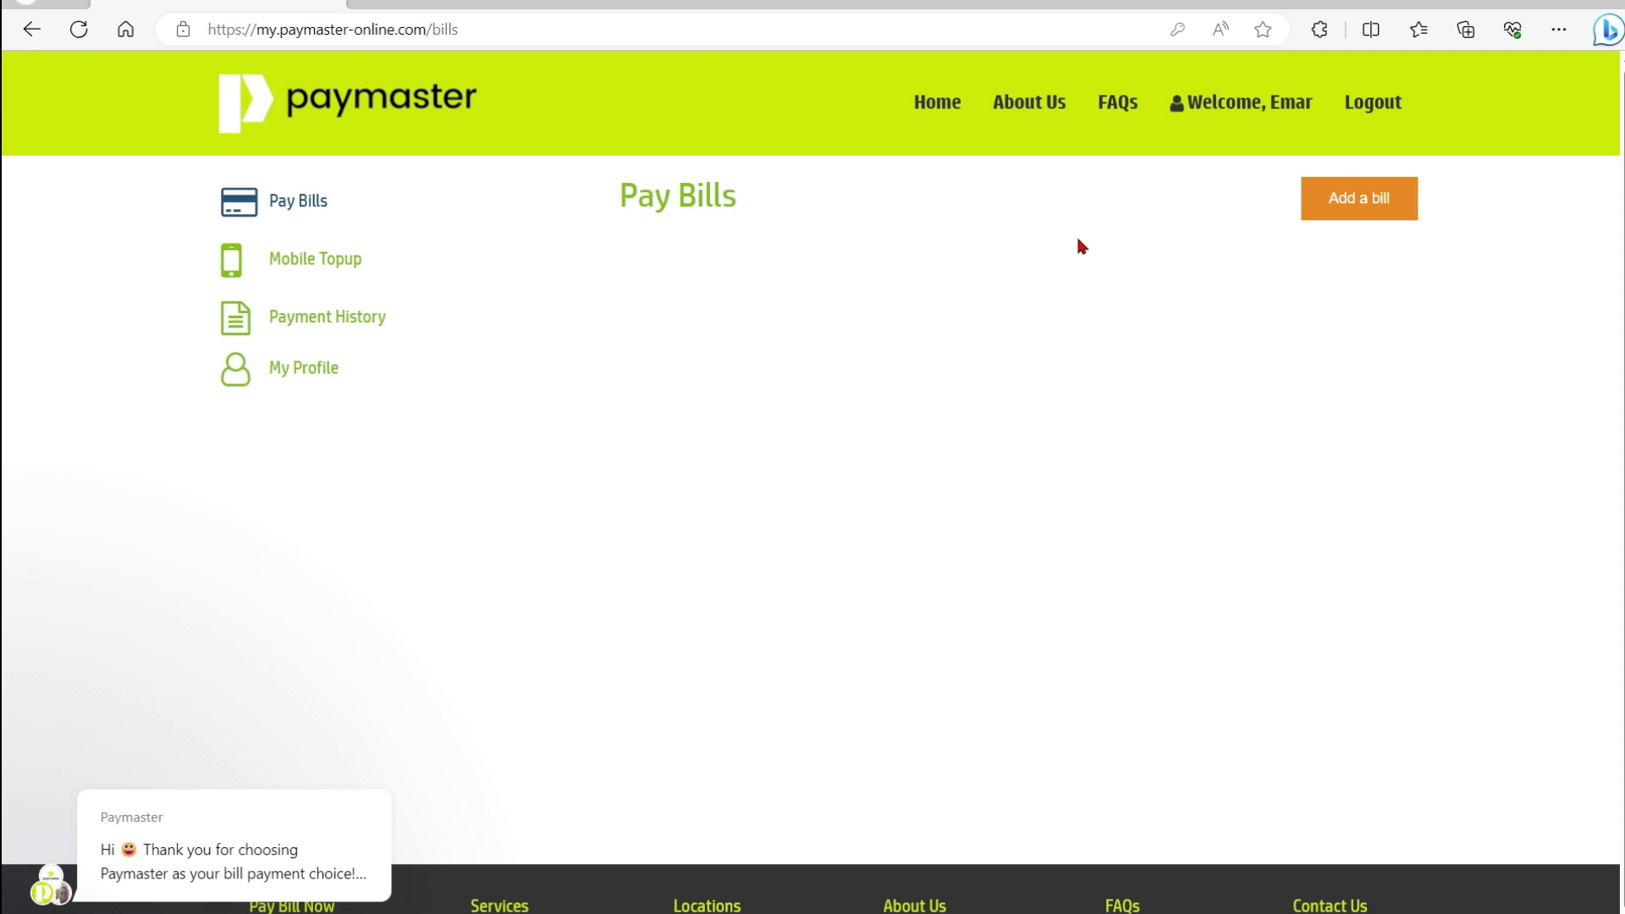
click(1372, 203)
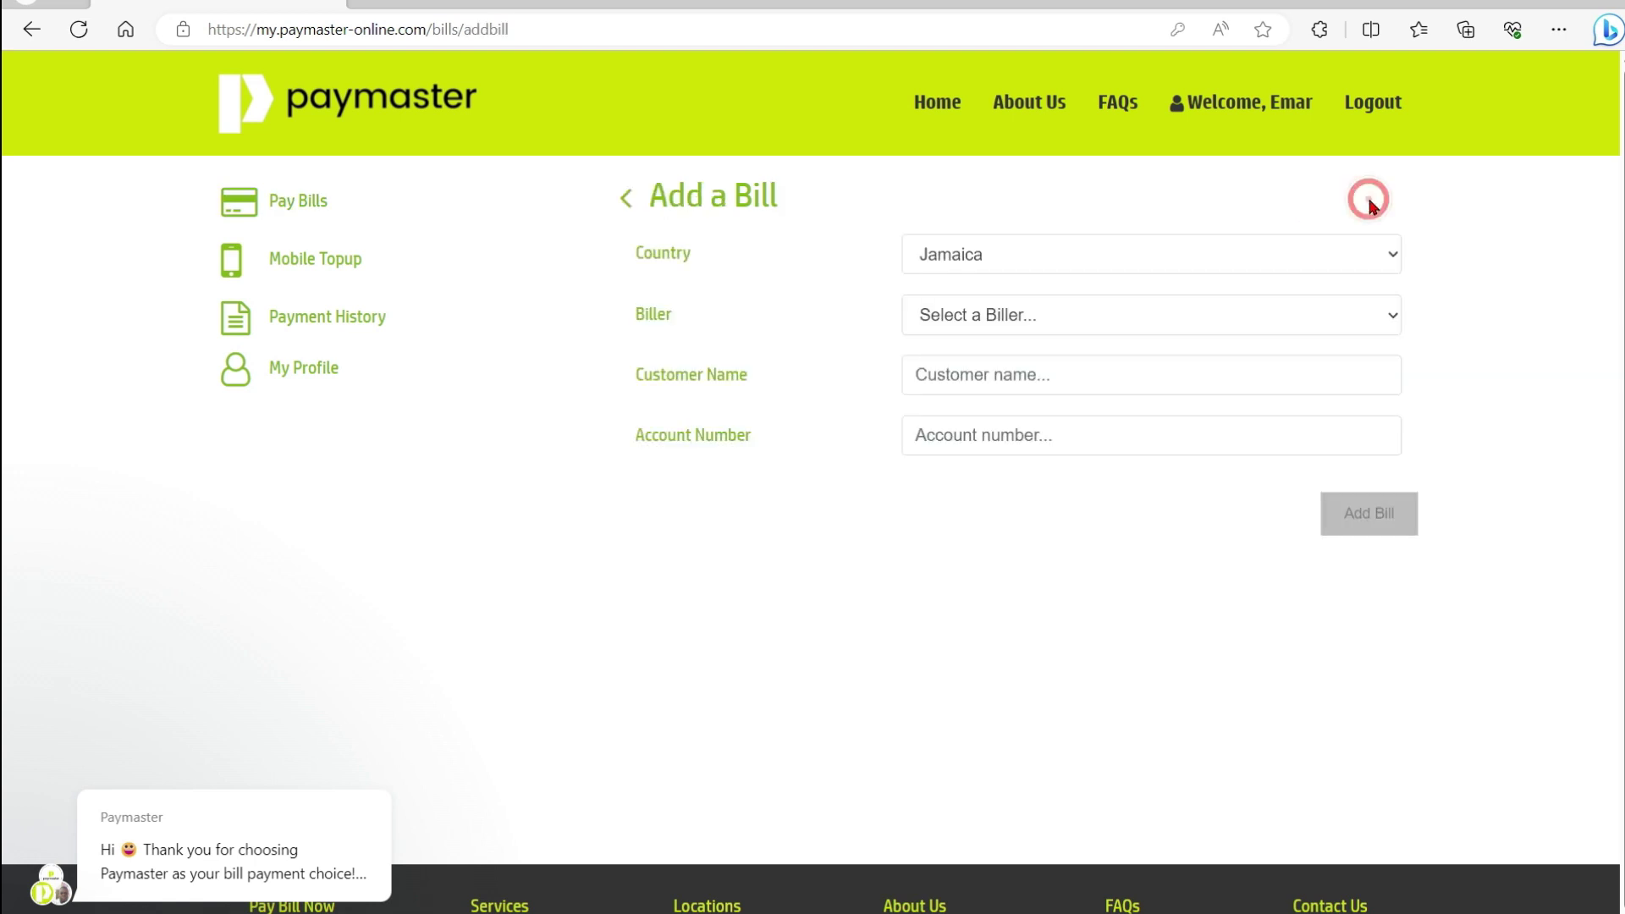
Keep Jamaica as country, select Jamaica Public Service as biller, and autofill the customer name
click(1386, 252)
click(1388, 252)
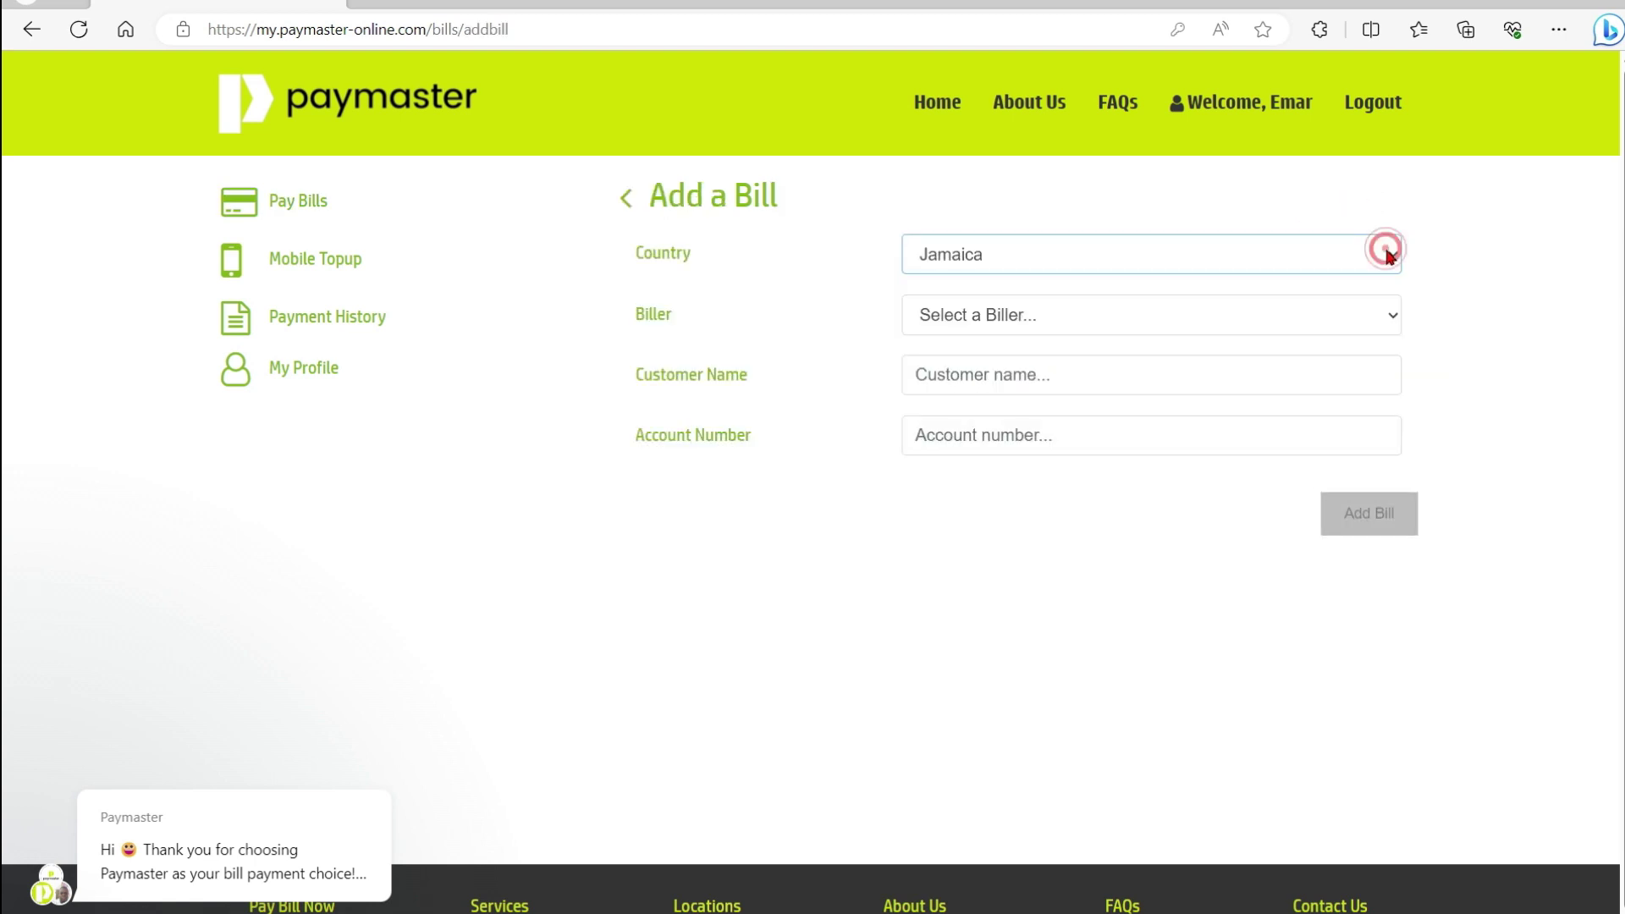
click(1385, 316)
scroll(1180, 463, down, 2)
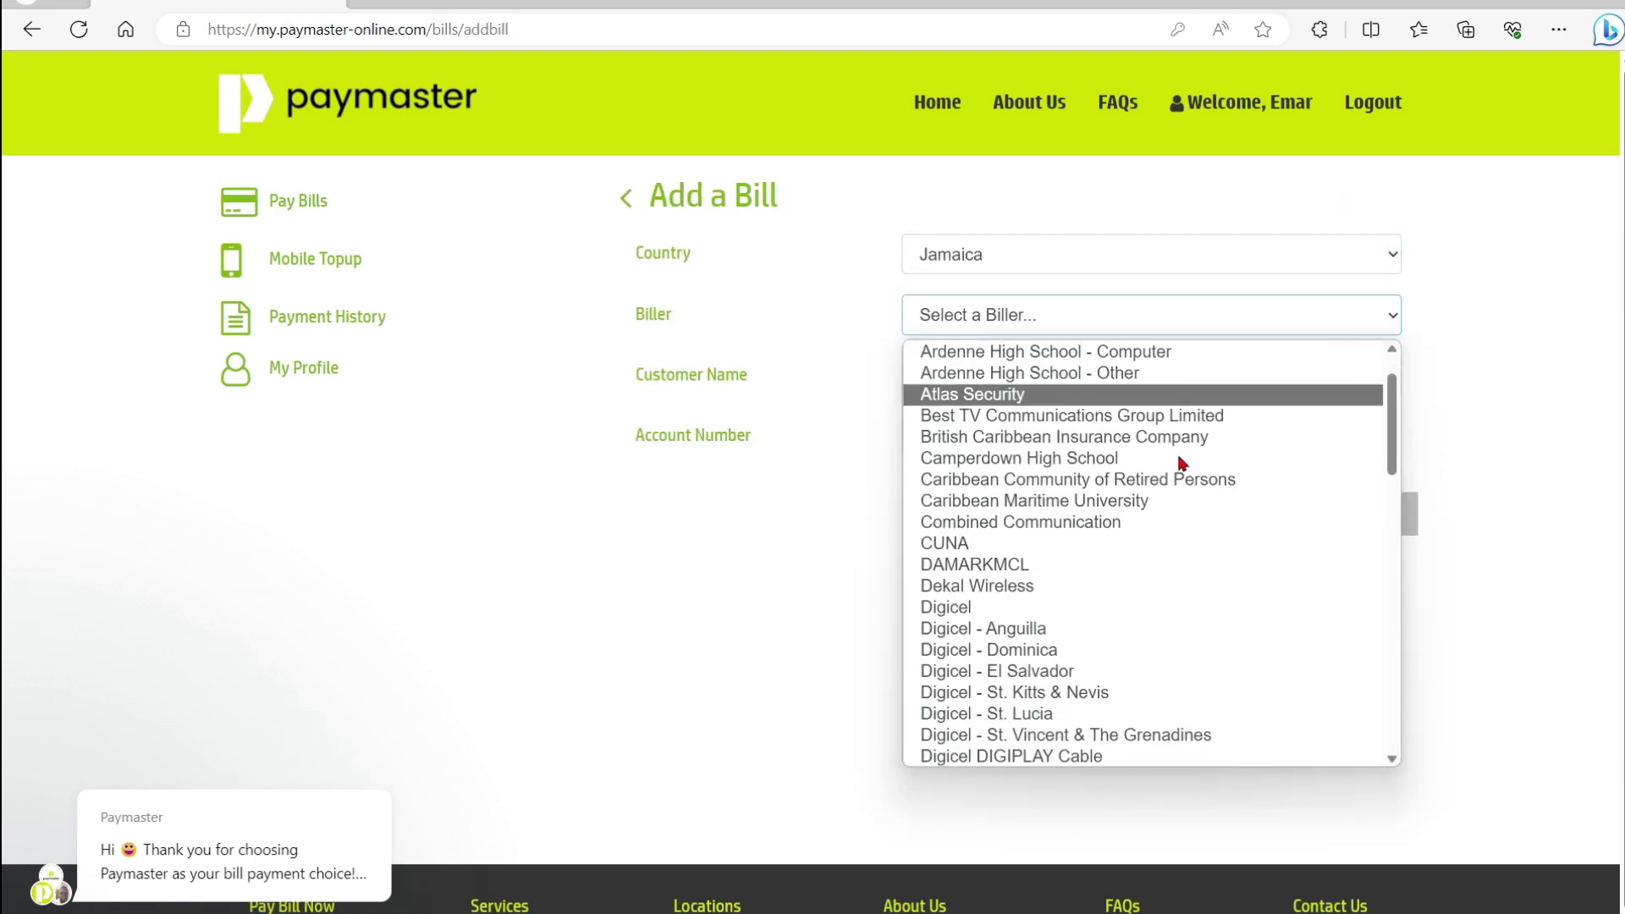
scroll(1180, 464, down, 3)
scroll(1179, 464, down, 1)
scroll(1180, 463, down, 1)
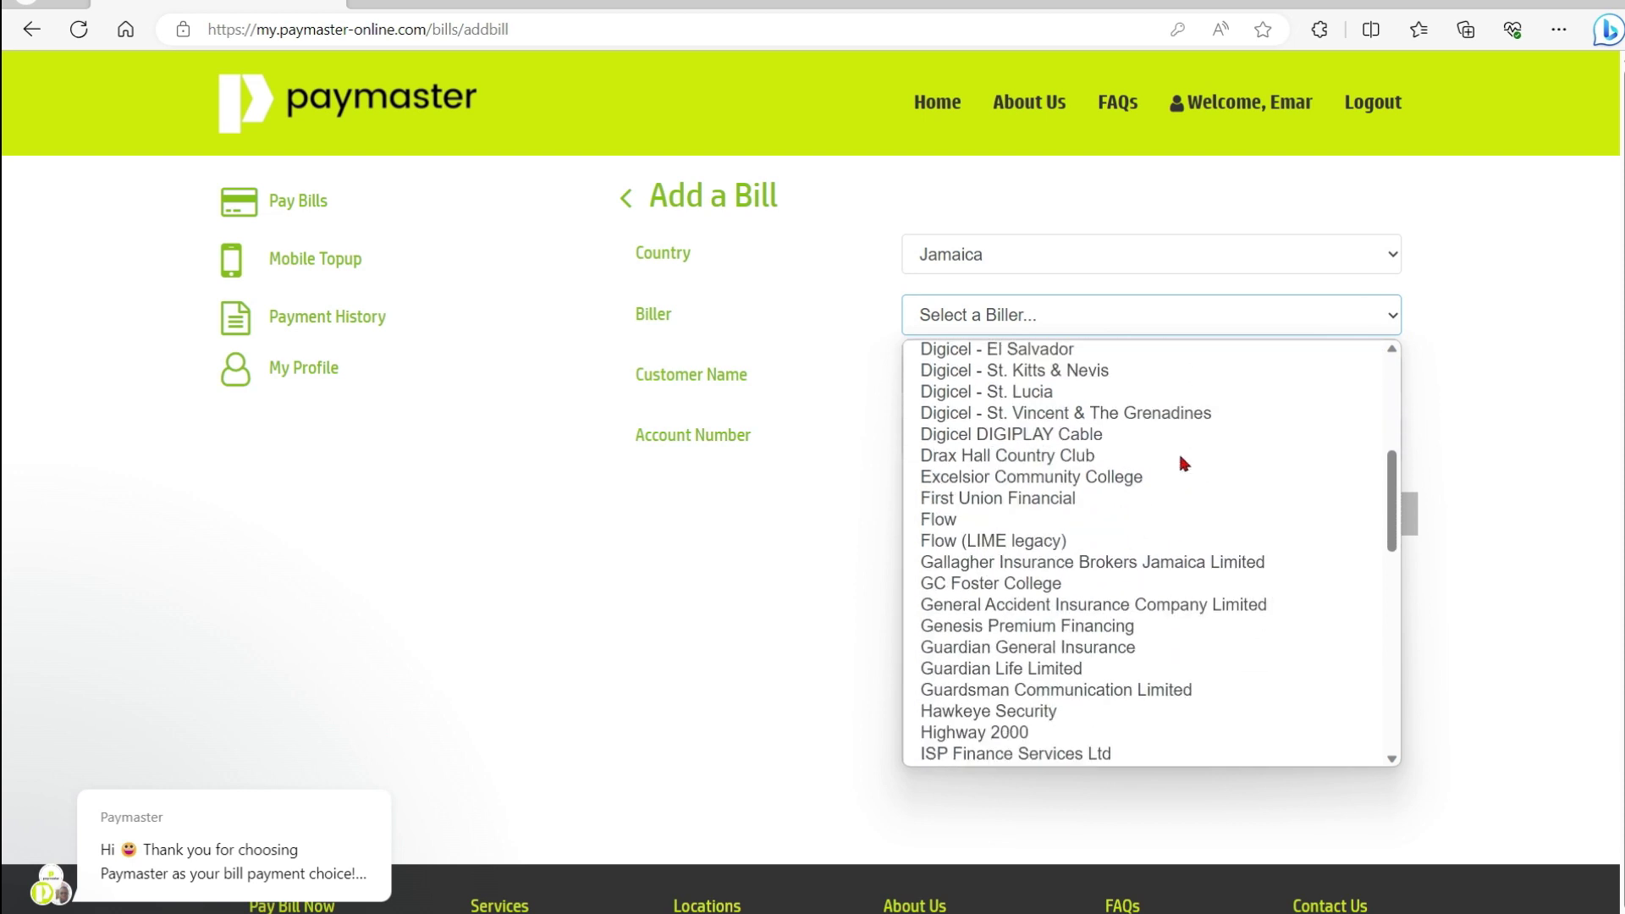
scroll(1179, 463, down, 1)
scroll(1180, 464, down, 3)
scroll(1180, 464, down, 2)
scroll(1180, 464, down, 2)
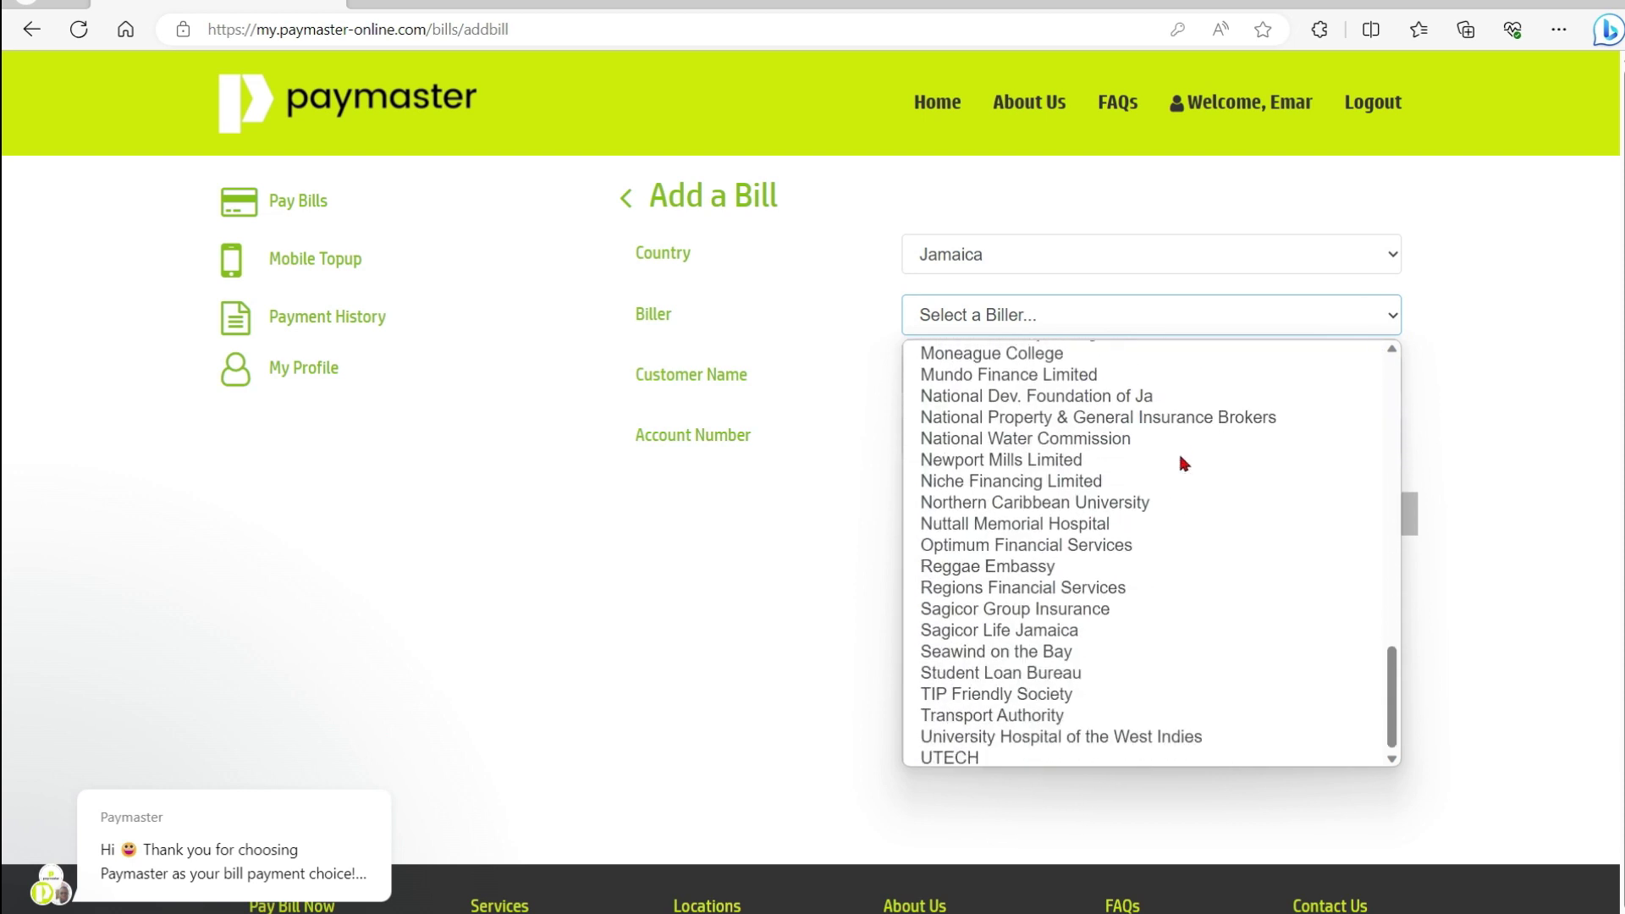
scroll(1180, 463, up, 2)
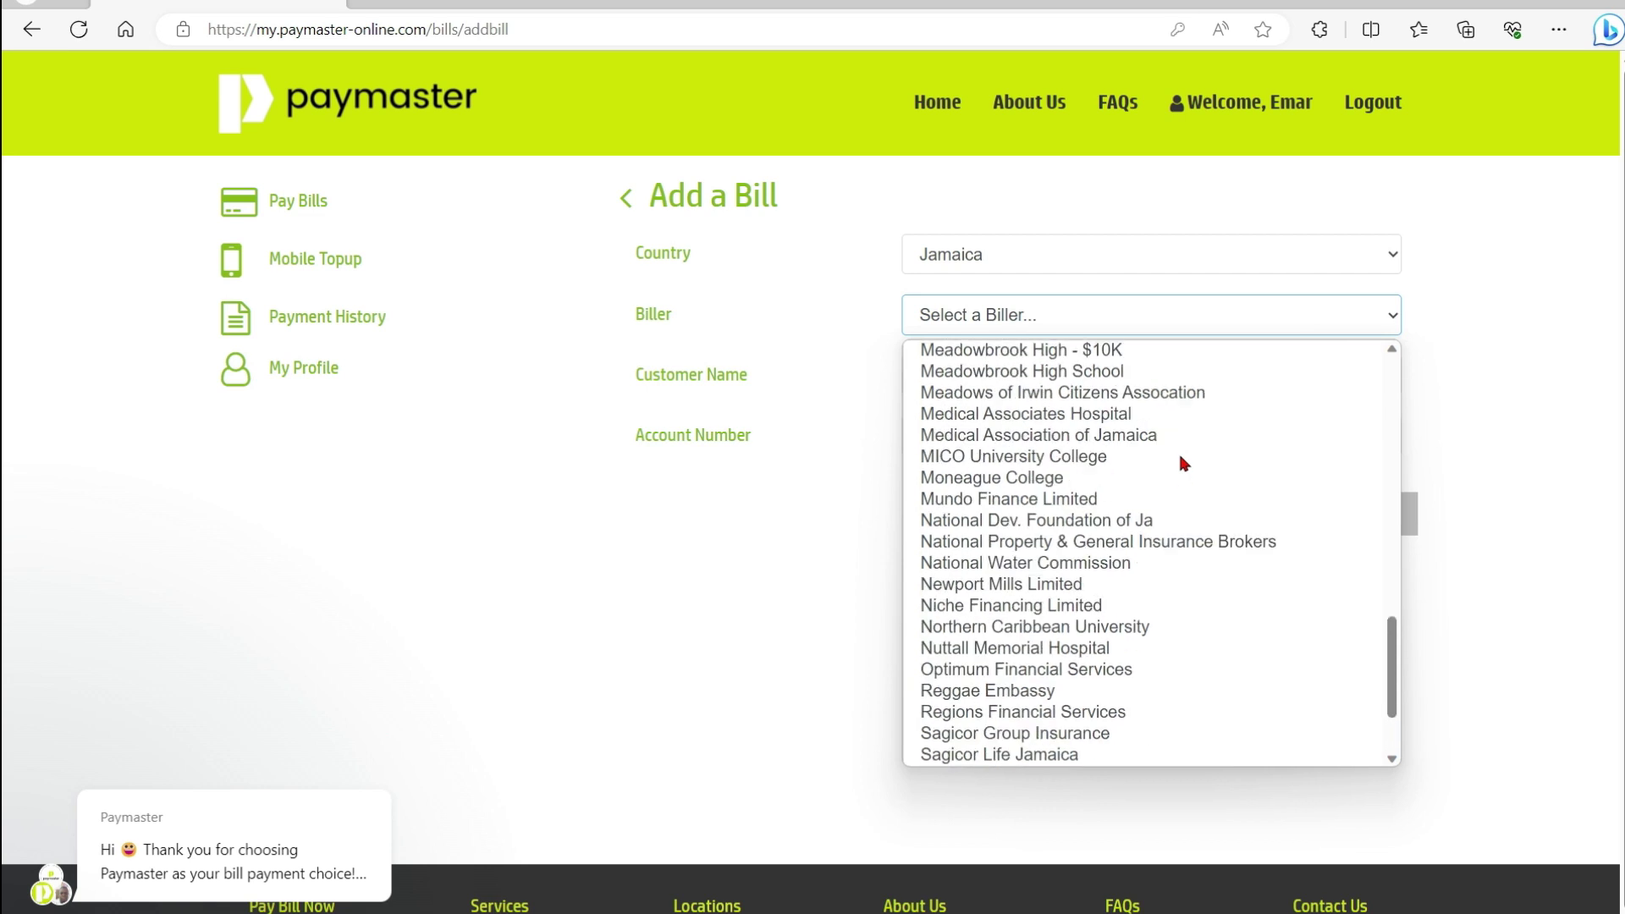
scroll(1179, 464, up, 3)
scroll(1179, 463, up, 3)
scroll(1180, 462, up, 3)
scroll(1180, 463, down, 3)
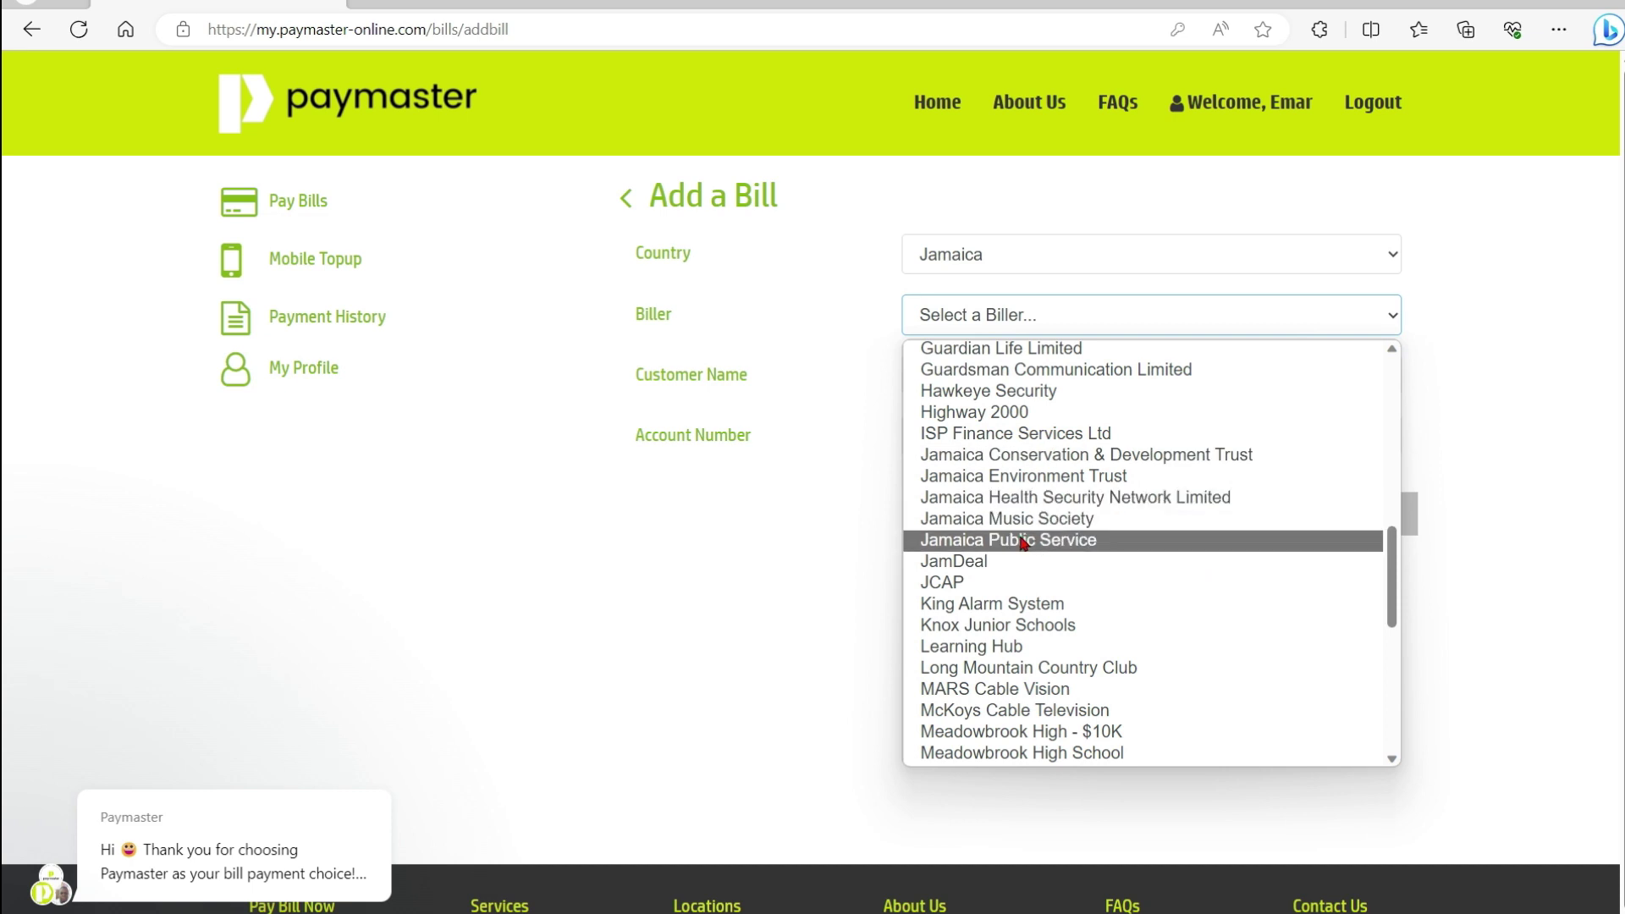
click(1022, 543)
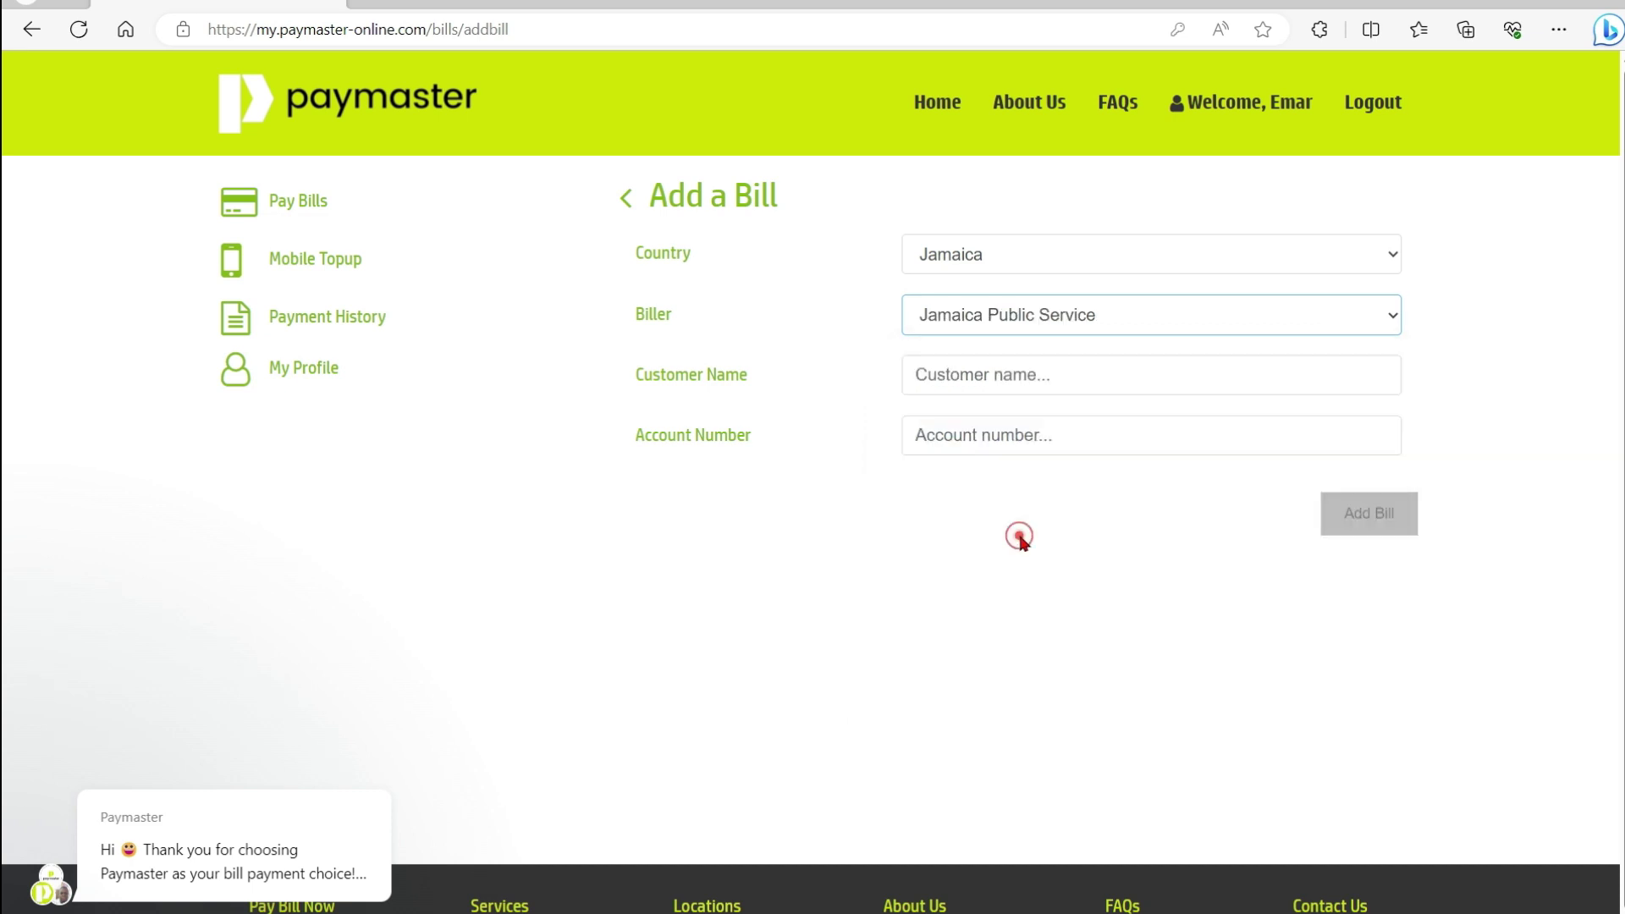
click(998, 374)
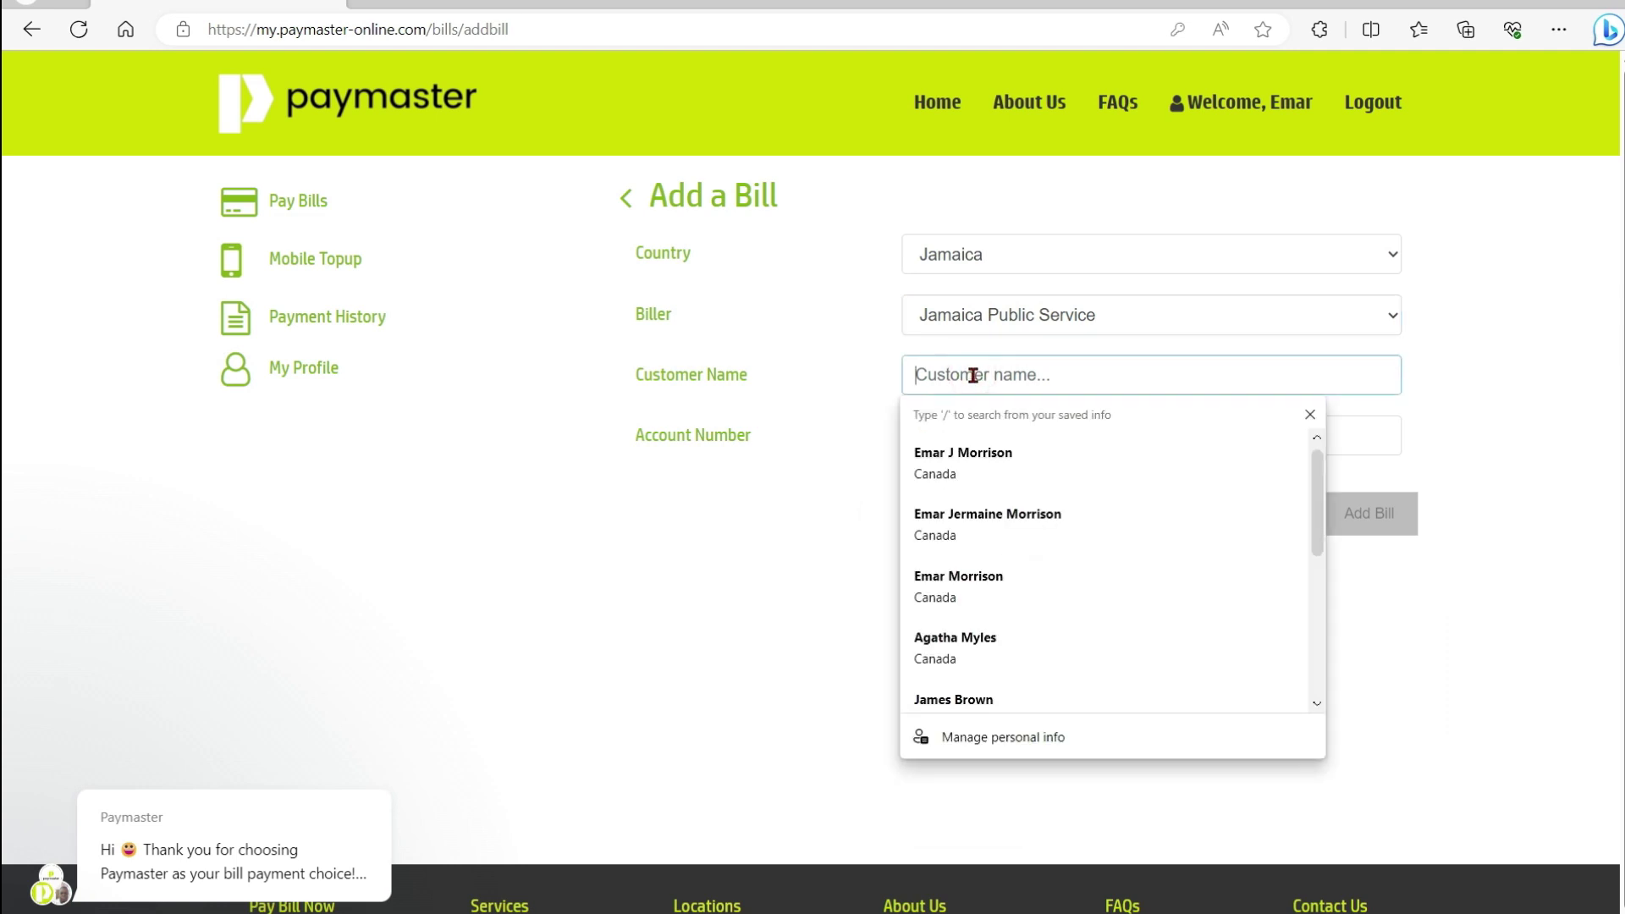
click(977, 573)
click(1005, 436)
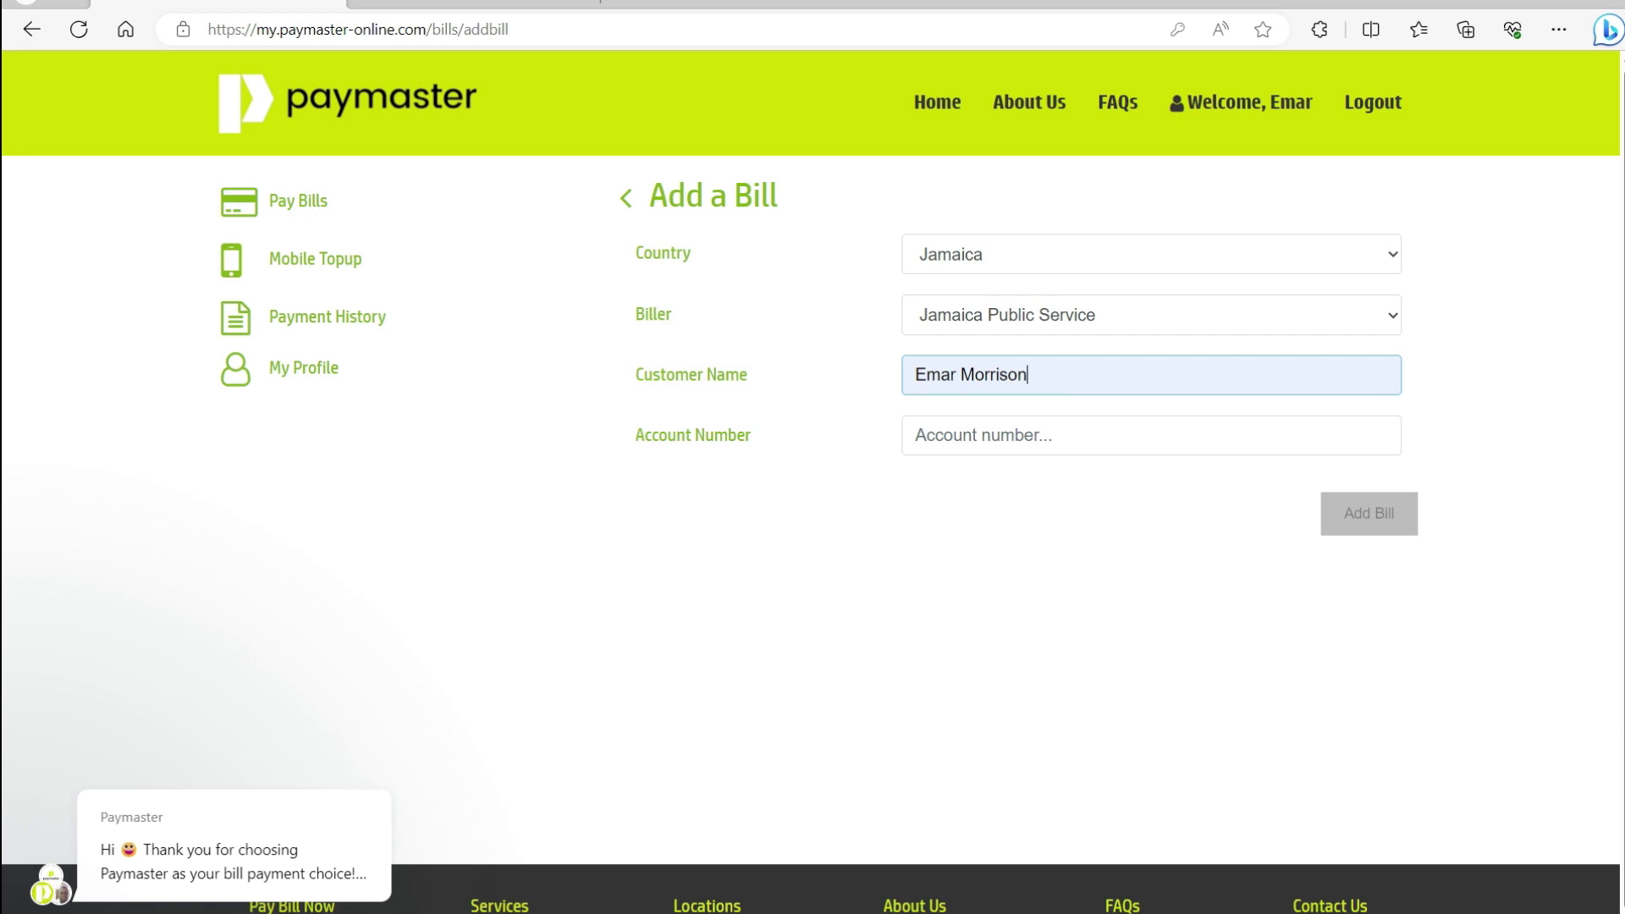
Read the 'JPS / NWC account' help article, then paste the account number into the bill form
click(127, 852)
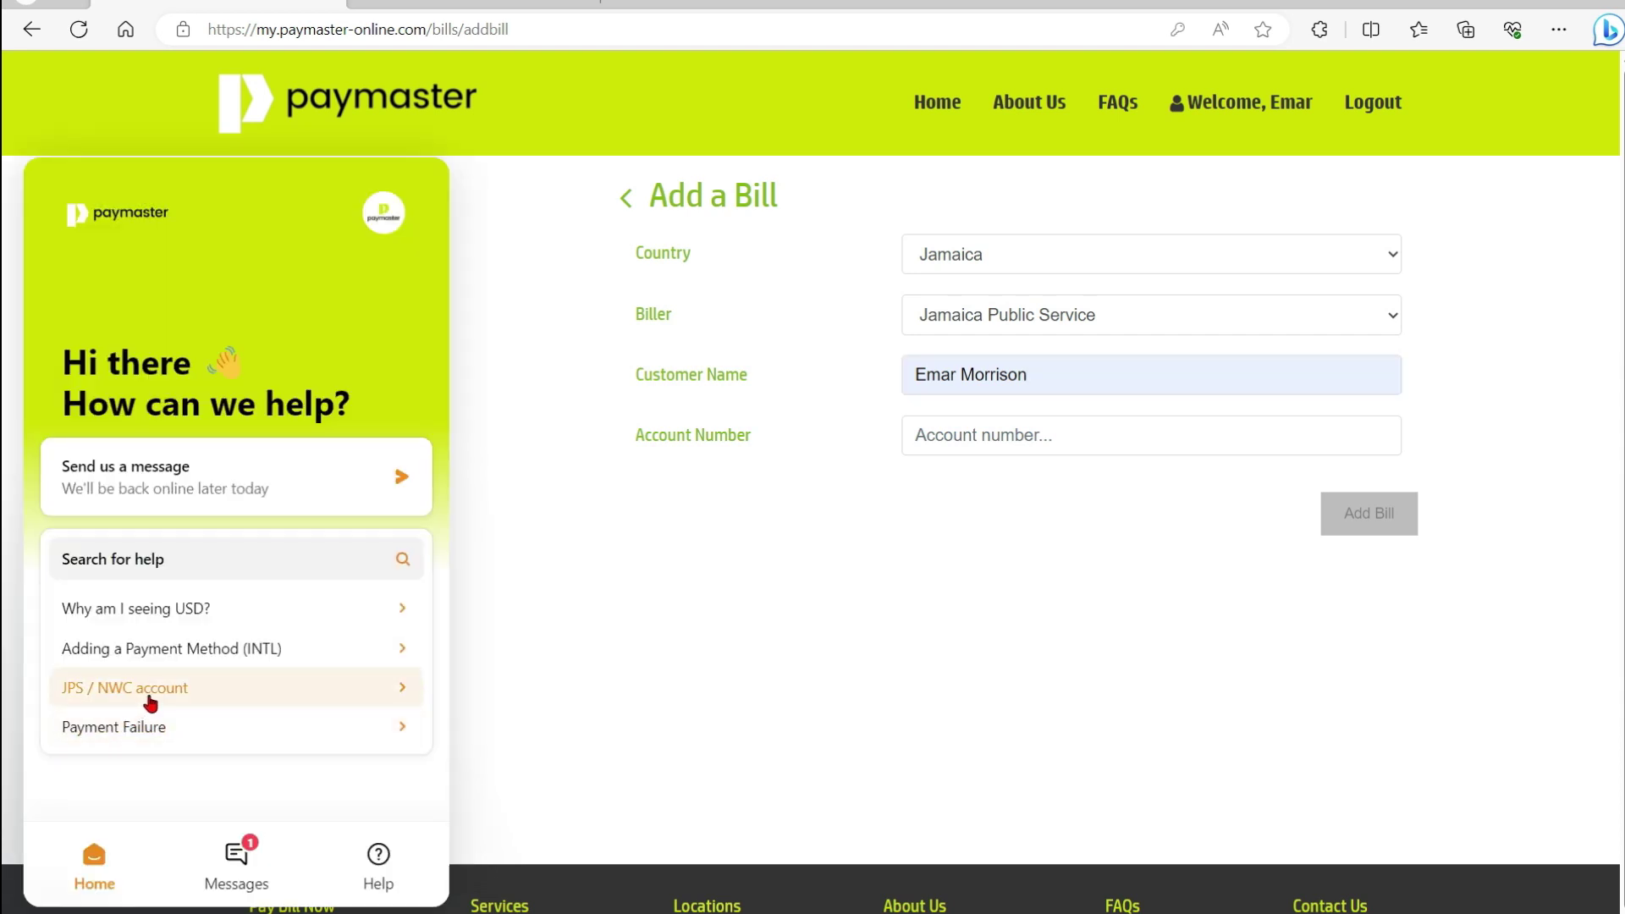
click(151, 694)
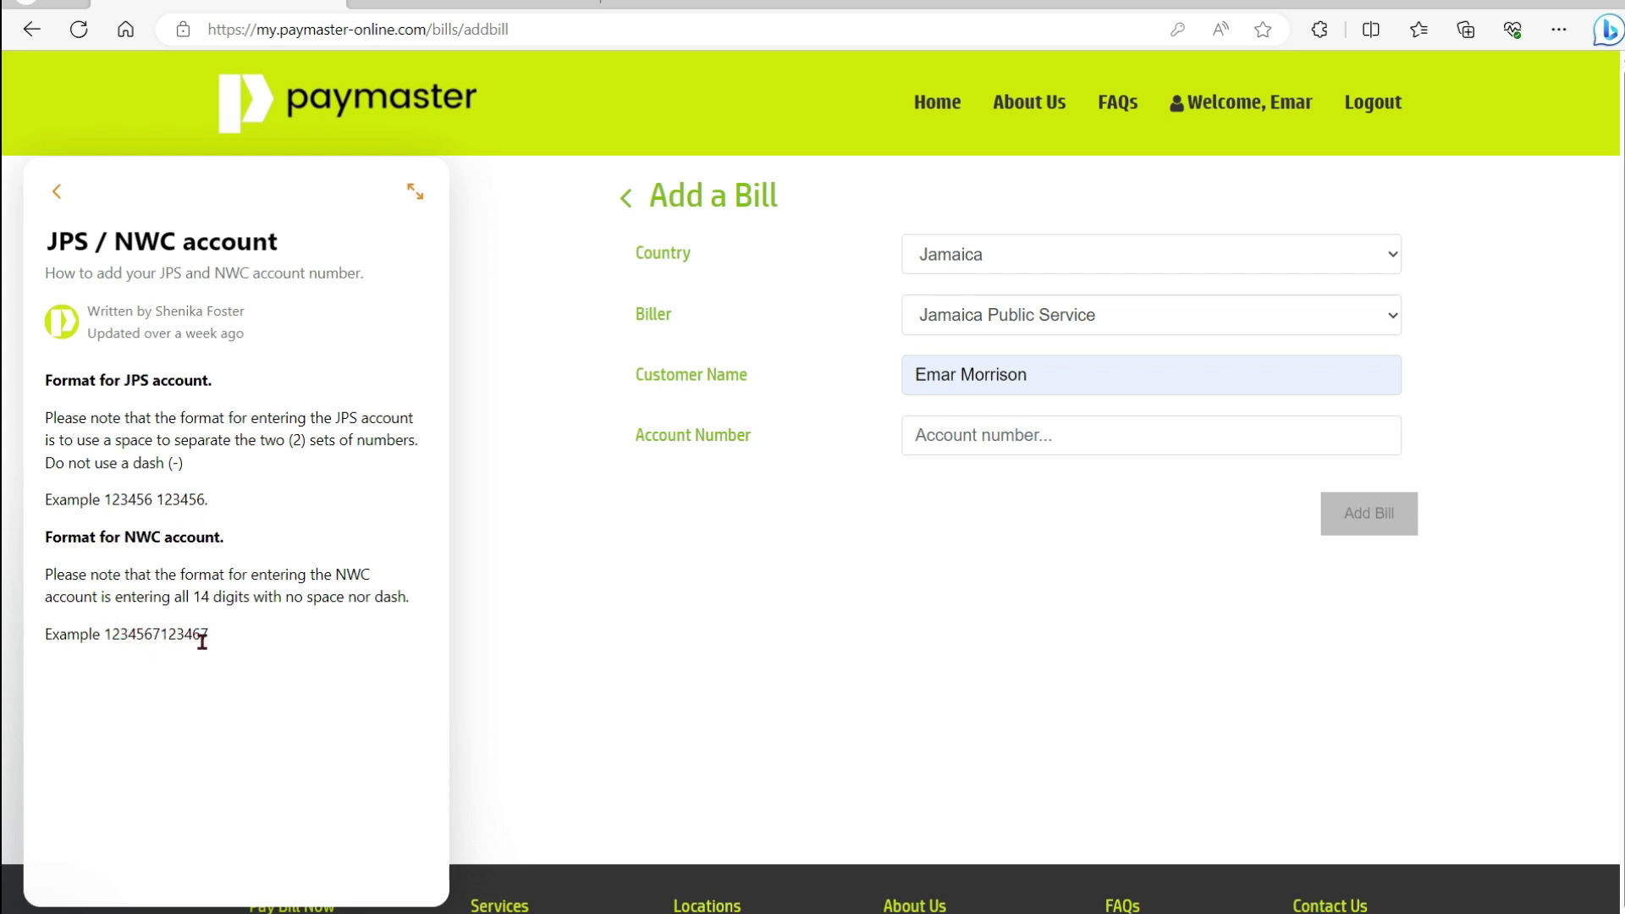
click(926, 435)
key(ctrl+v)
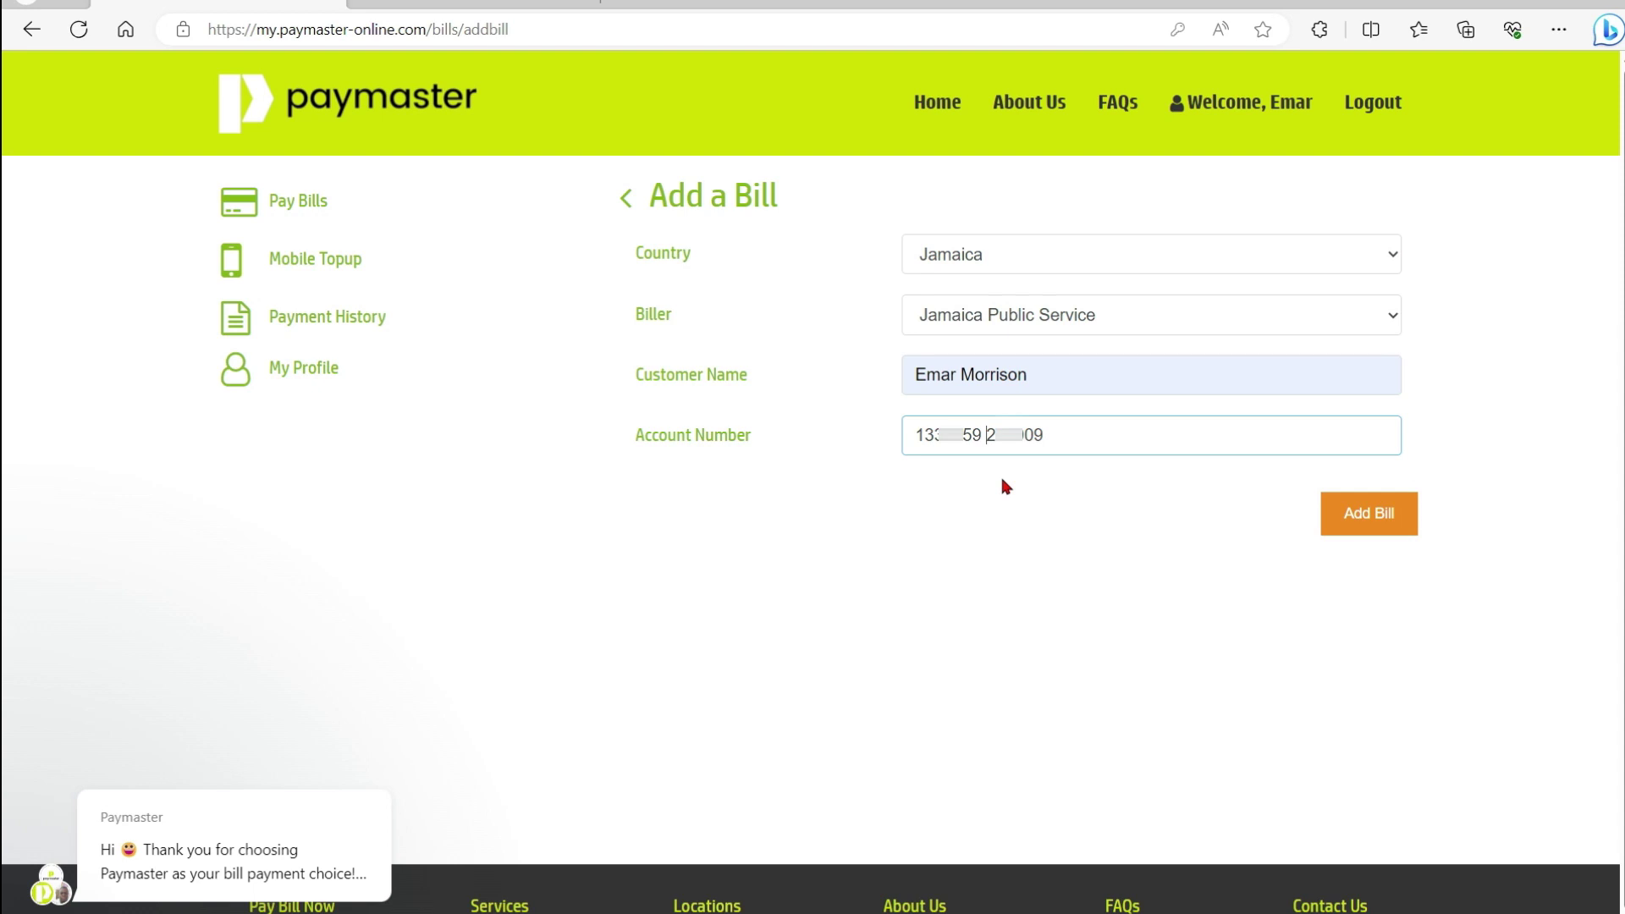
Add the Jamaica Public Service bill and confirm Yes in the Confirm Add Bill dialog
click(1371, 521)
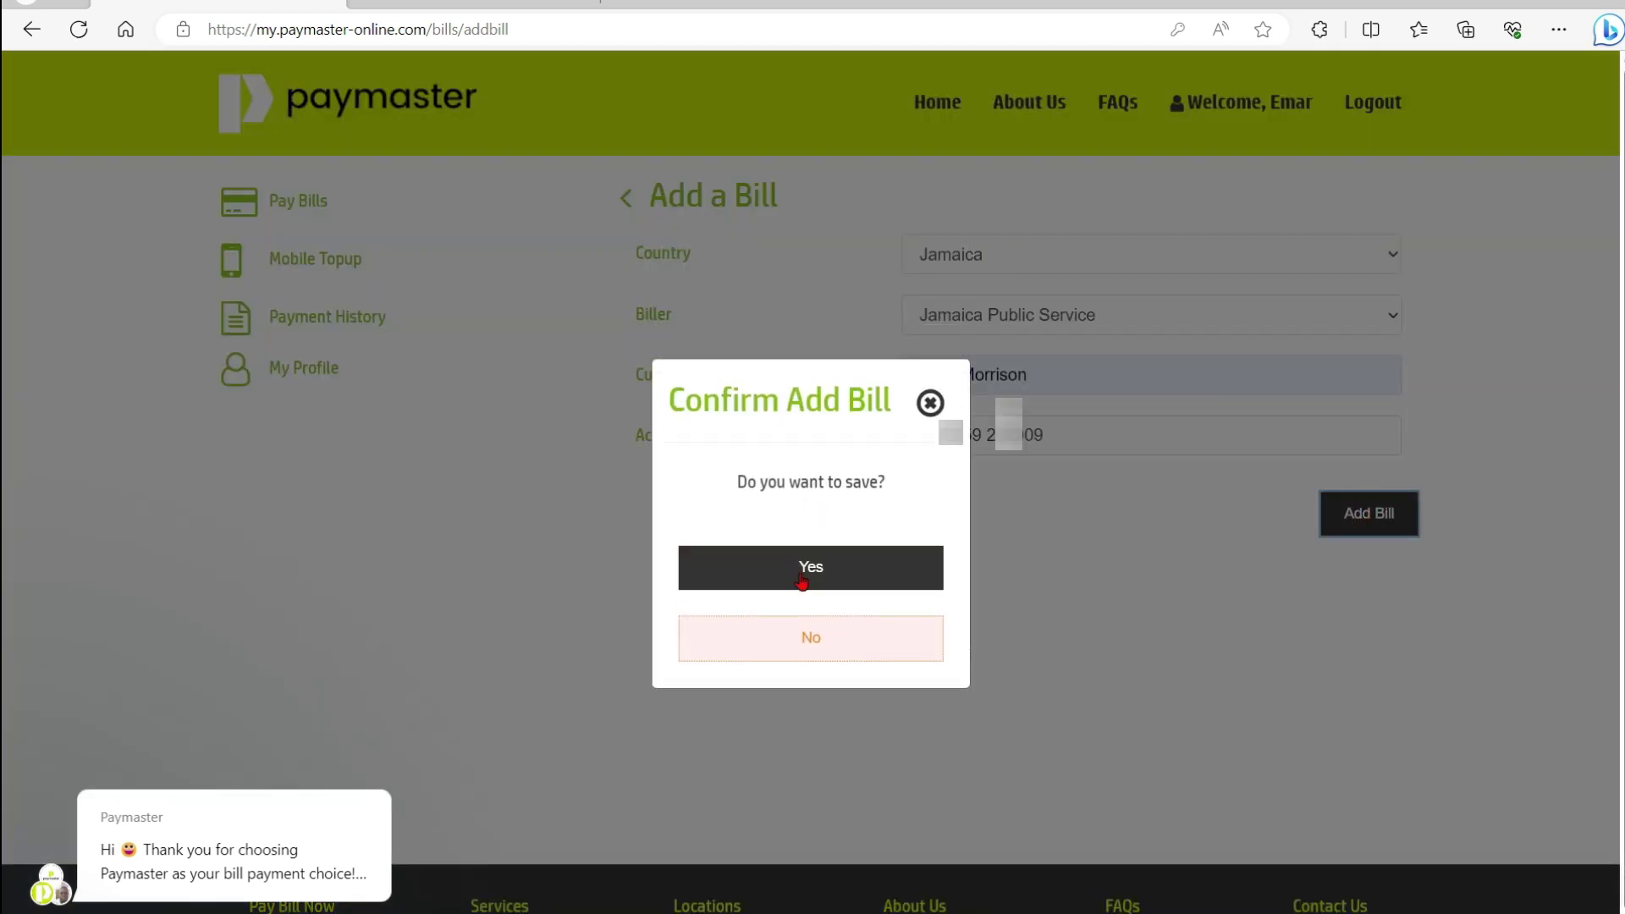
click(804, 571)
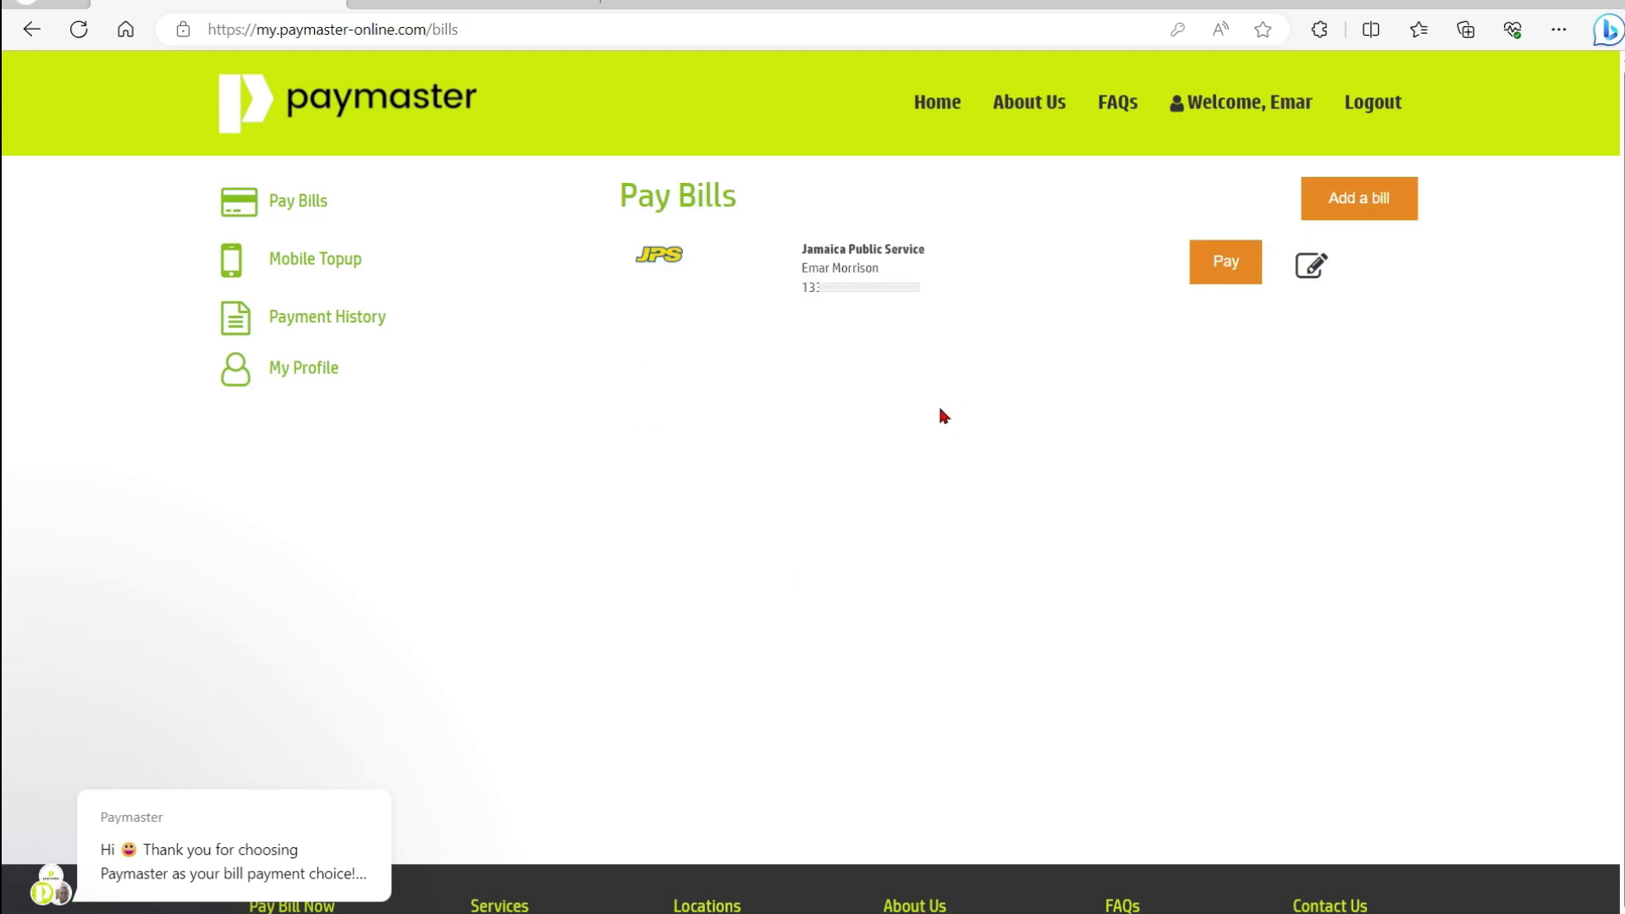
Start paying the Jamaica Public Service bill with a 10 JMD amount and a new payment card
click(1223, 263)
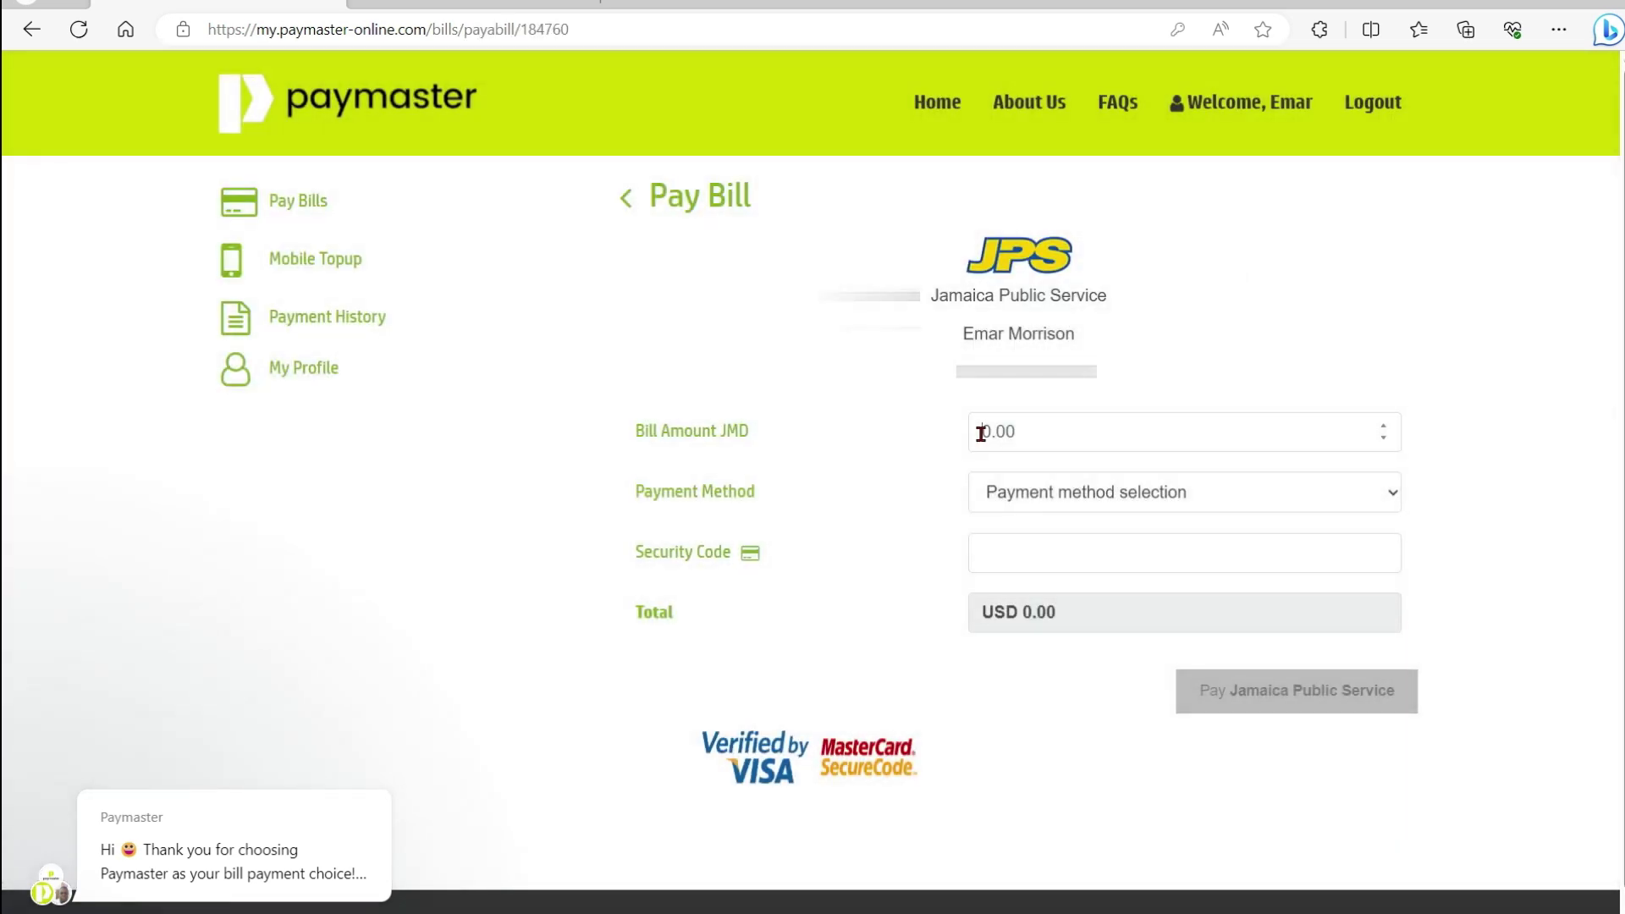
click(980, 434)
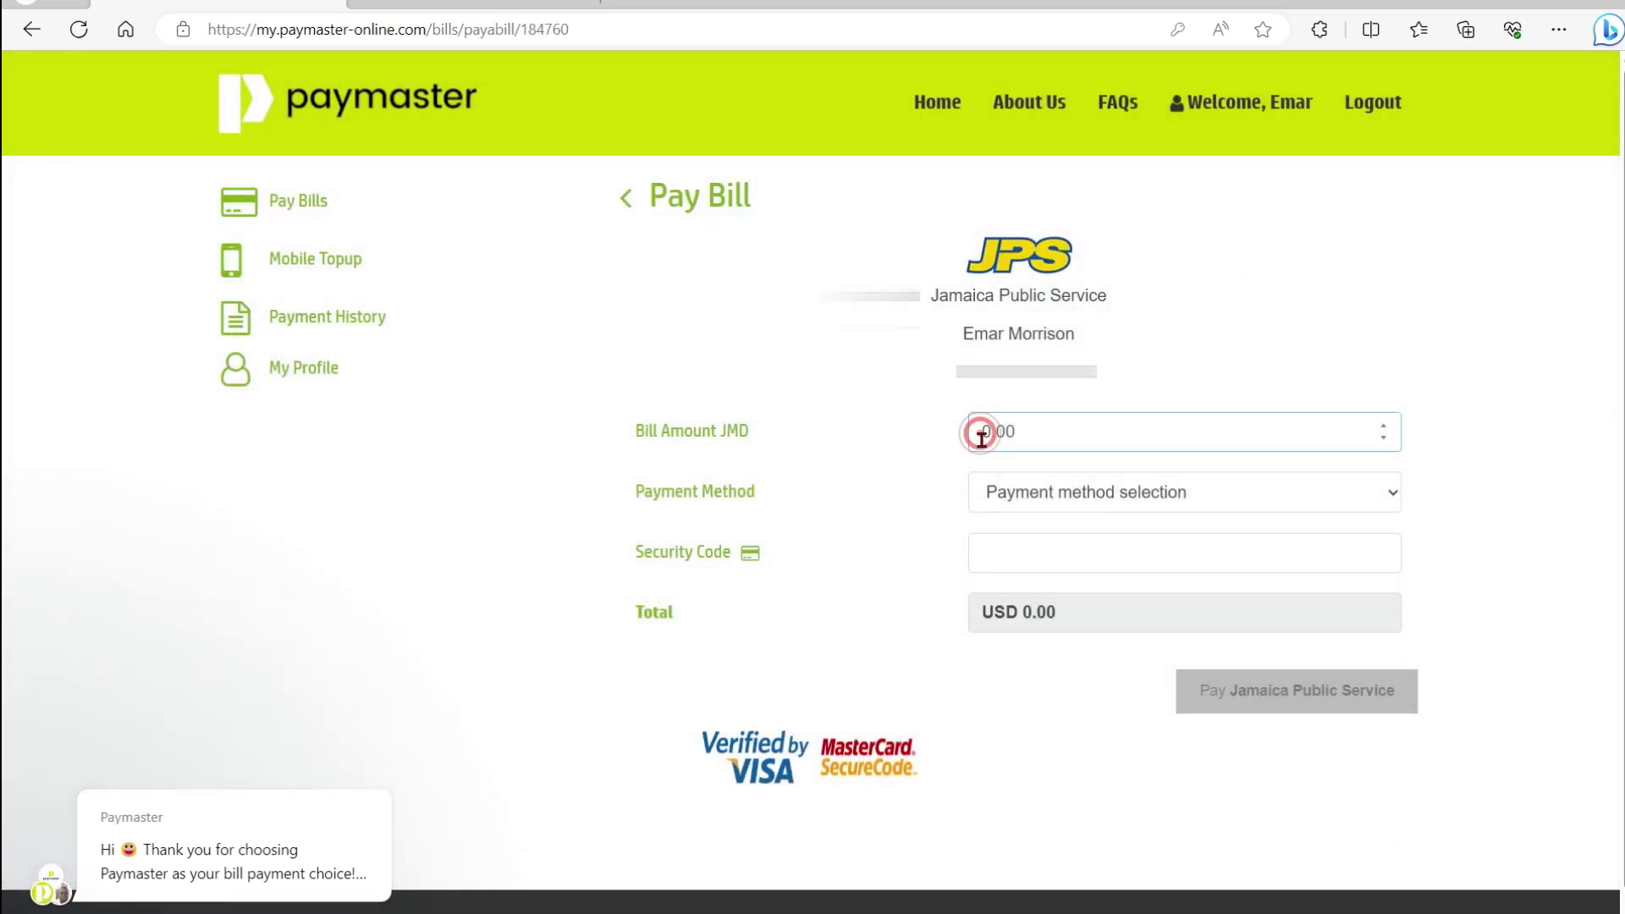
text(10)
click(870, 505)
click(1393, 495)
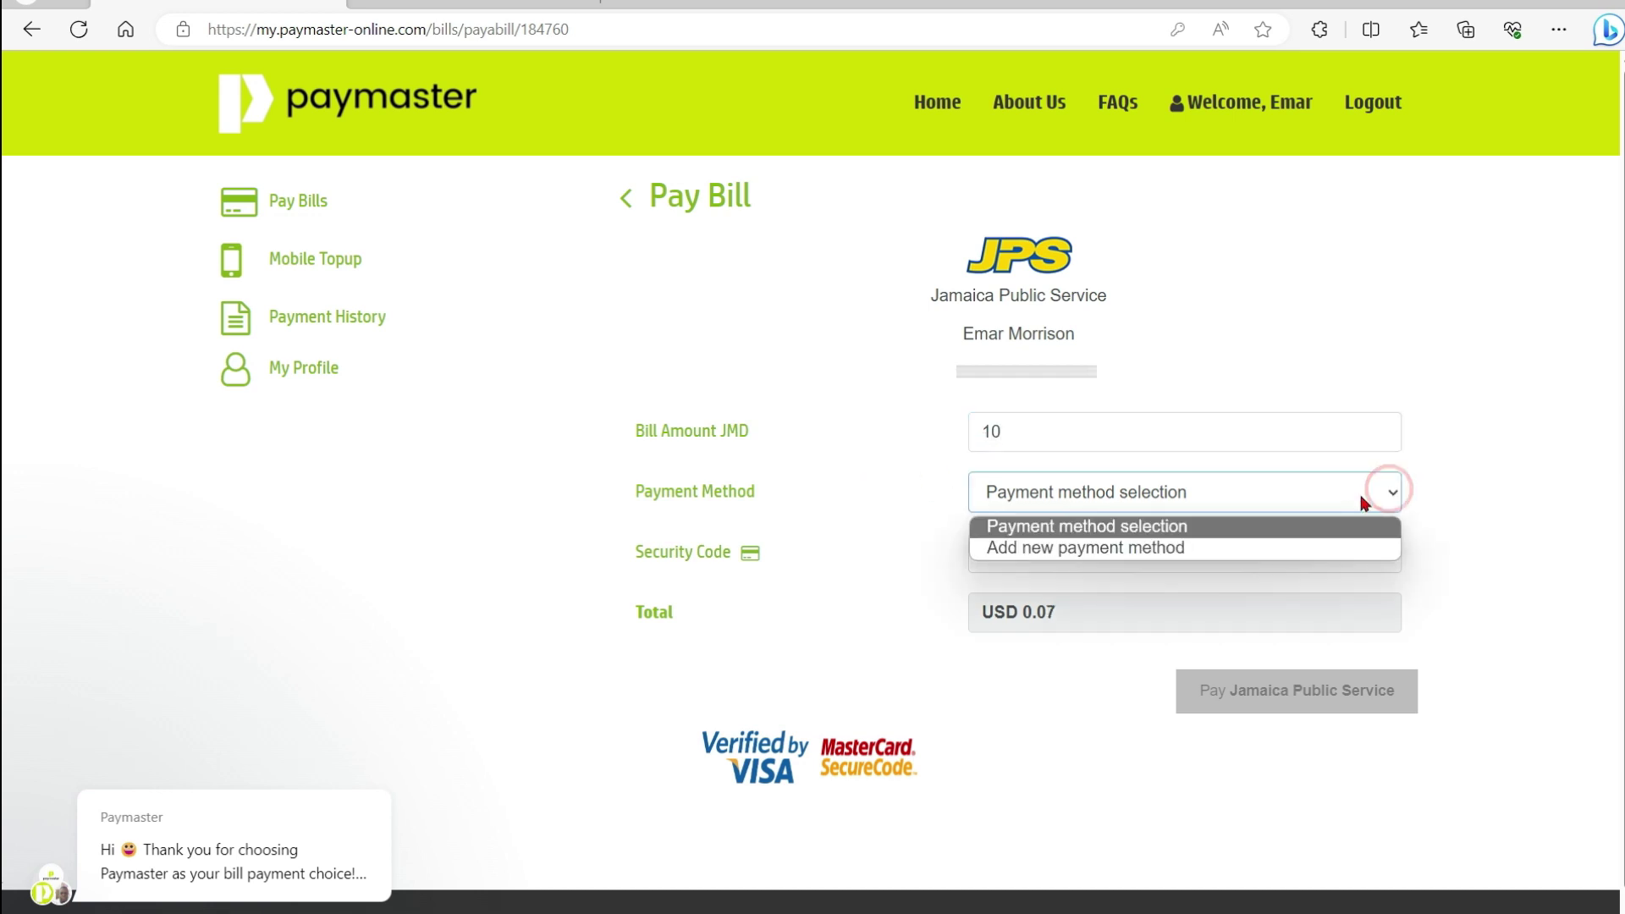
click(1127, 548)
scroll(1101, 457, down, 1)
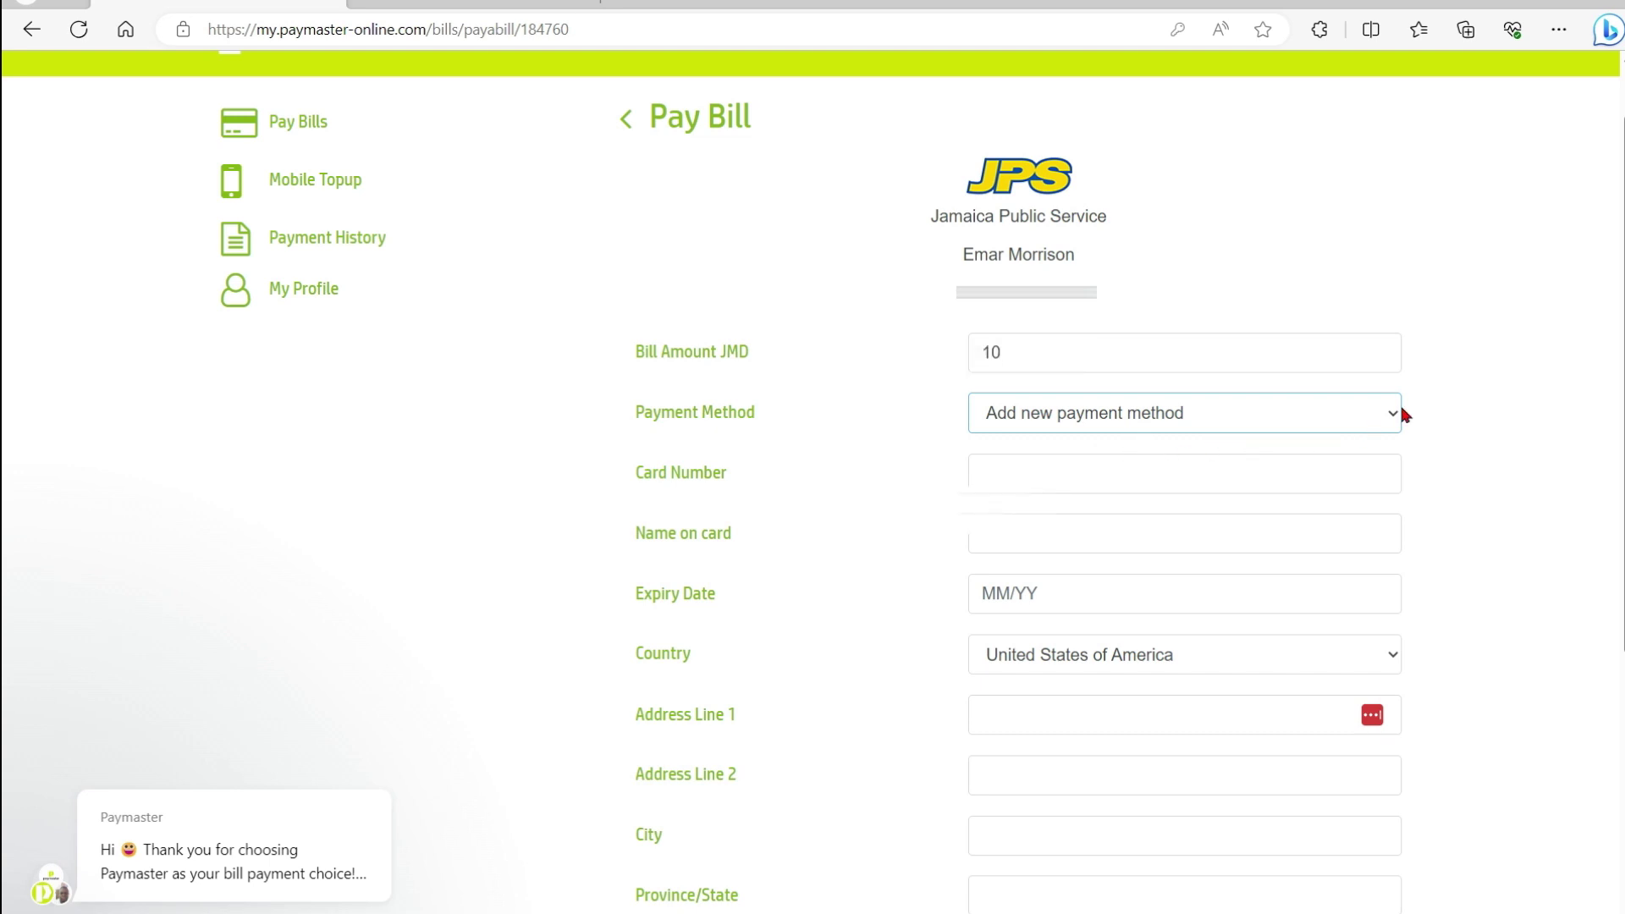
click(1515, 481)
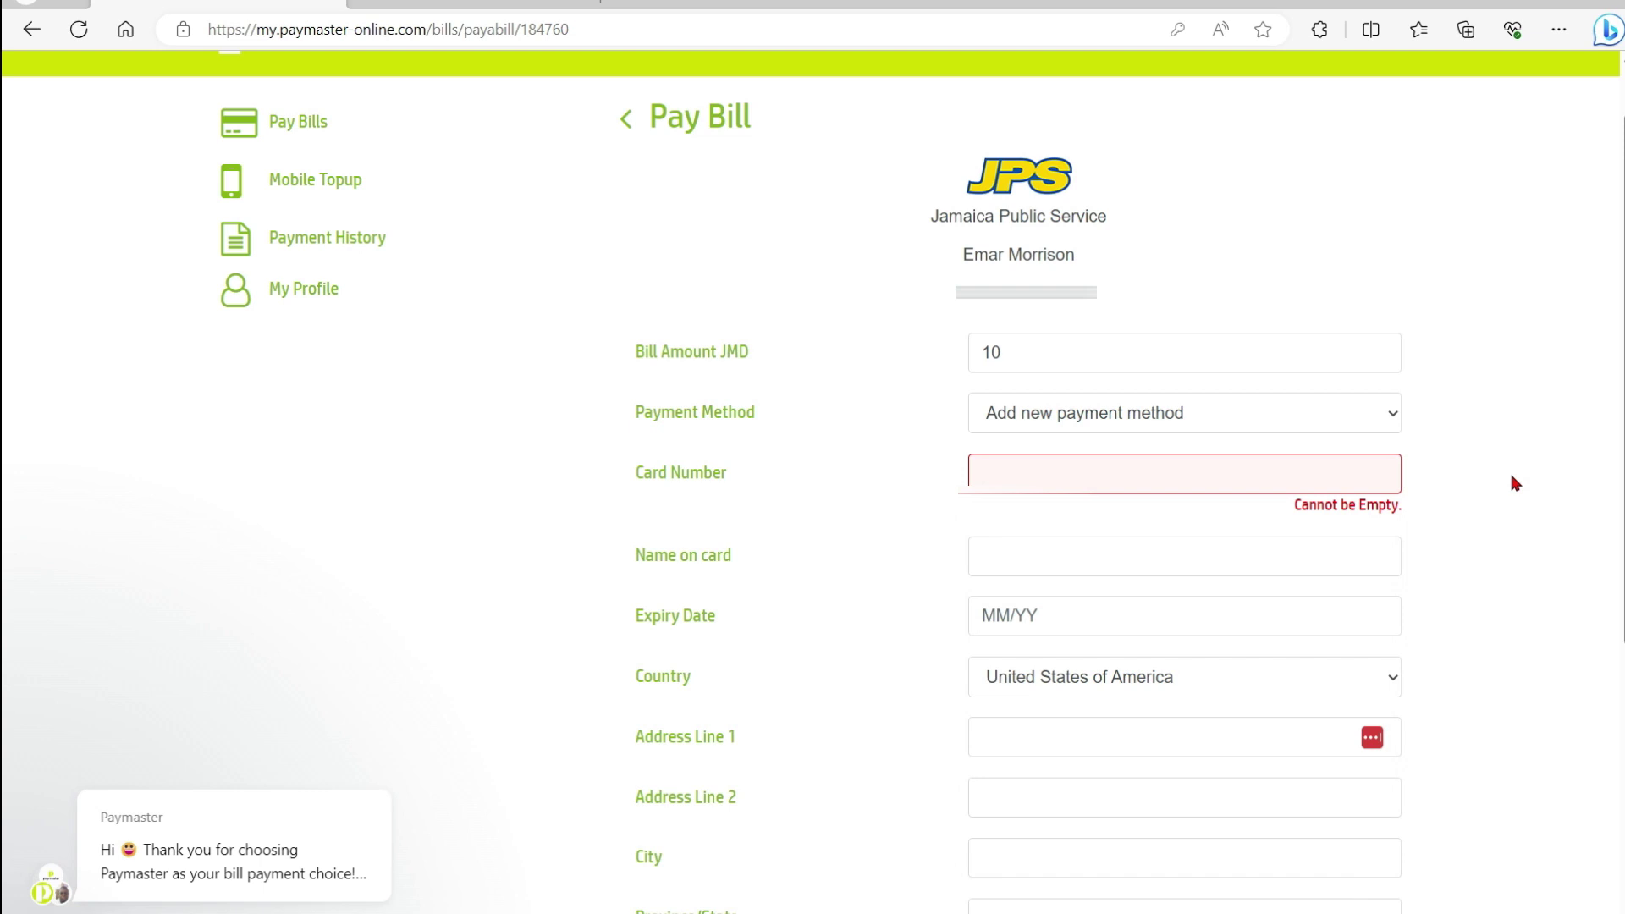